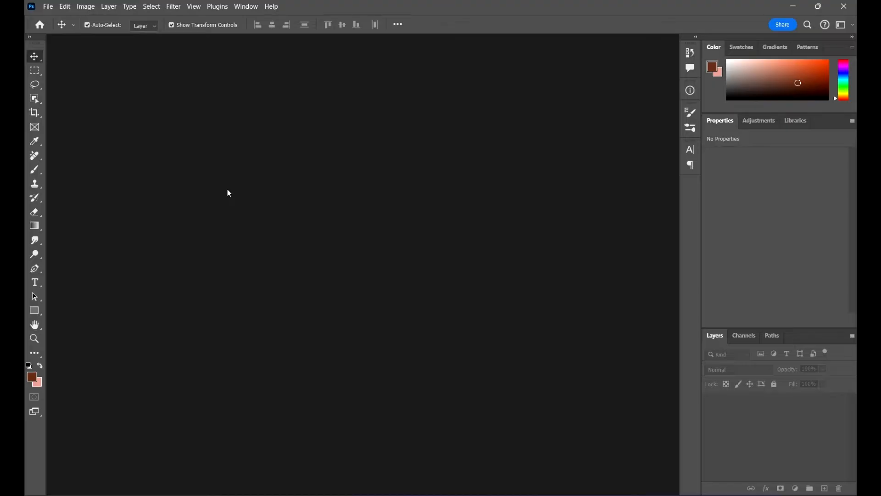
- Open the images Levels & Curves 4, Levesl & Curves 1, Levesl & Curves 2 and Levesl & Curves 3 together
key("ctrl+o")
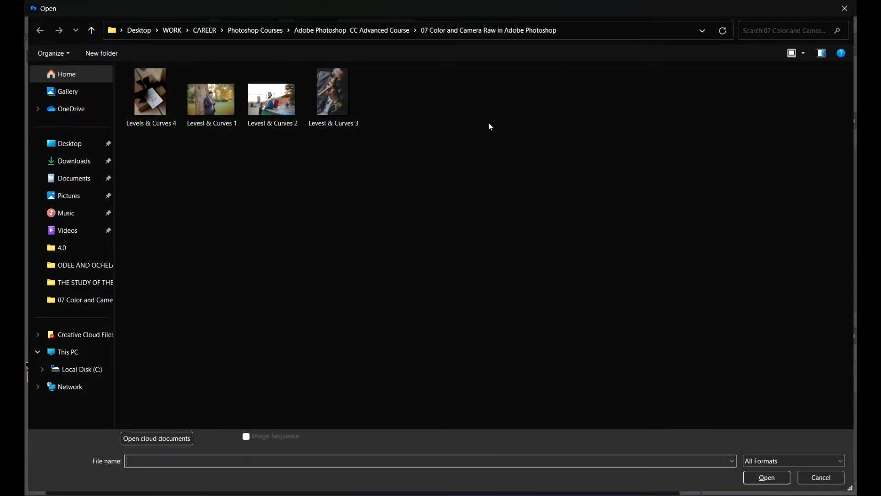
left_click(214, 114)
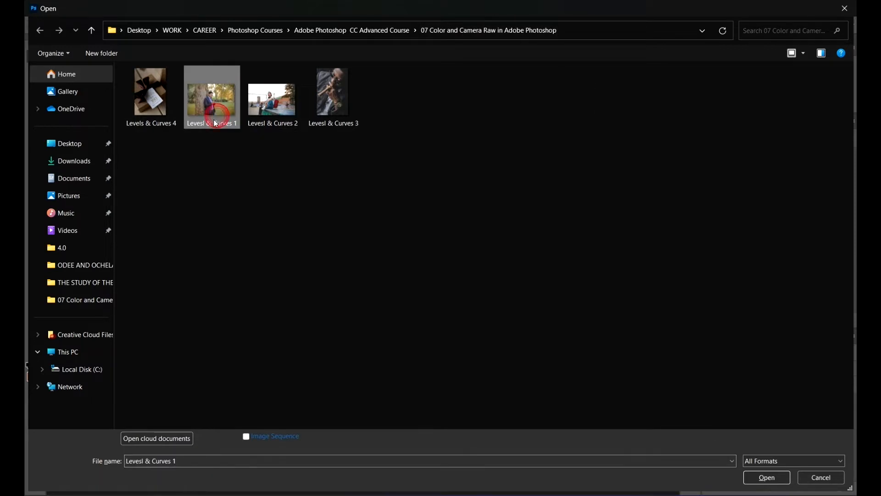
left_click(281, 109, "ctrl")
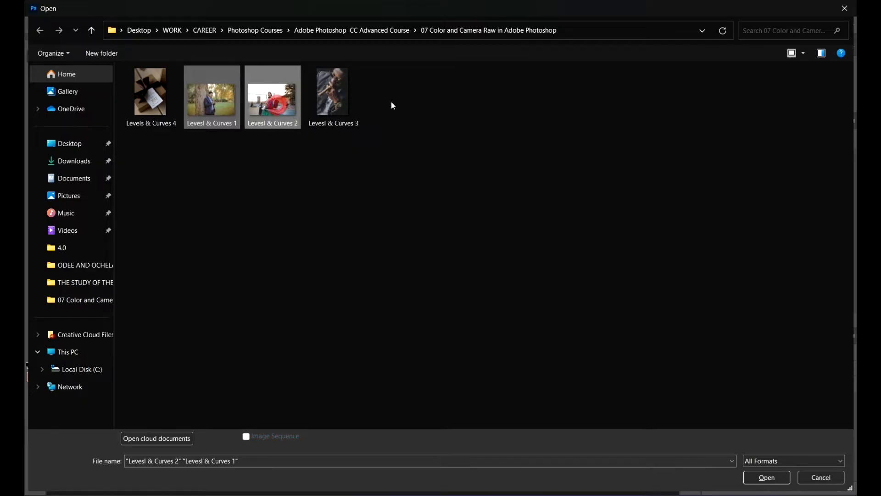
left_click(334, 100, "ctrl")
left_click(163, 95, "ctrl")
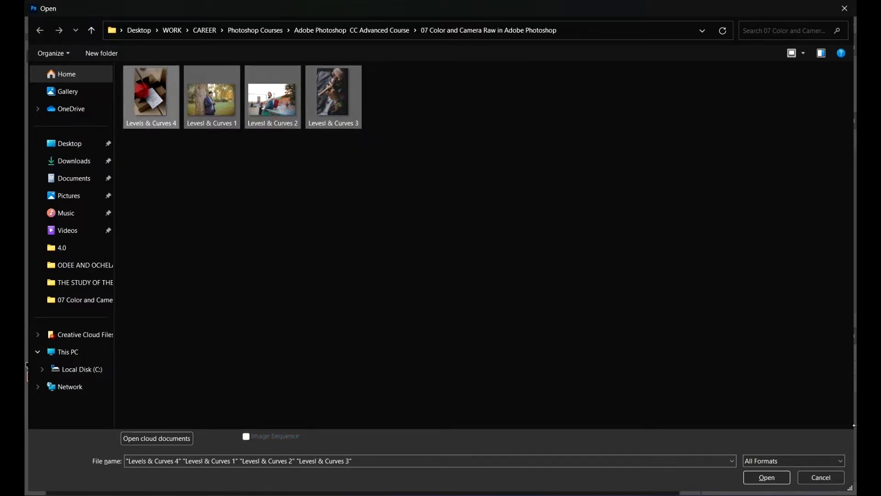
left_click(770, 477)
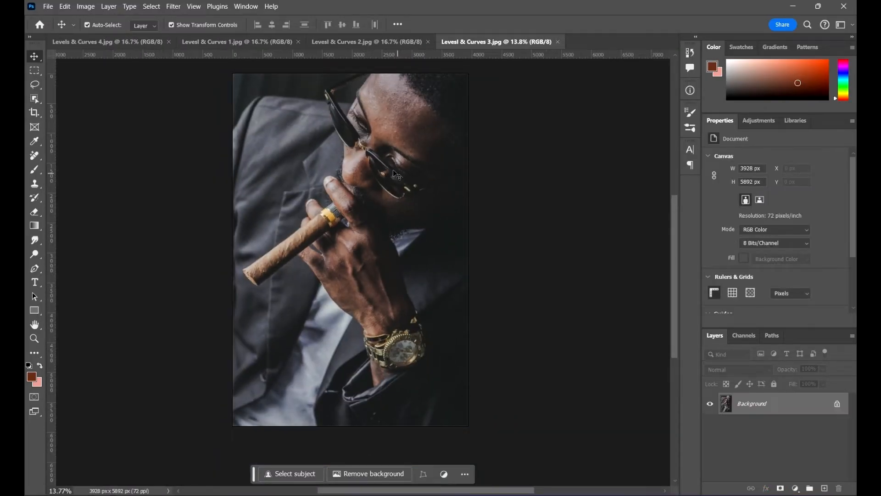
- Add a Levels adjustment layer above the background of Levesl & Curves 3 and make room to show all its settings
scroll(345, 155, "up", 1)
scroll(327, 159, "up", 1)
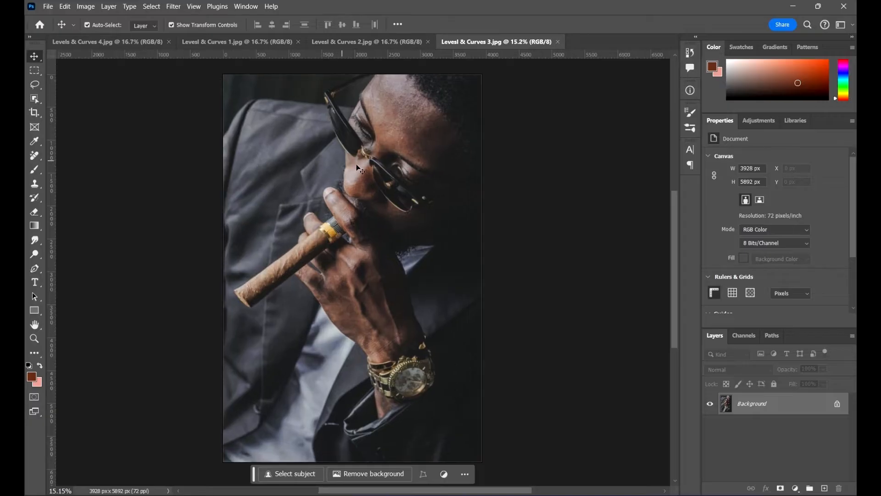
scroll(398, 176, "down", 1)
scroll(398, 176, "up", 1)
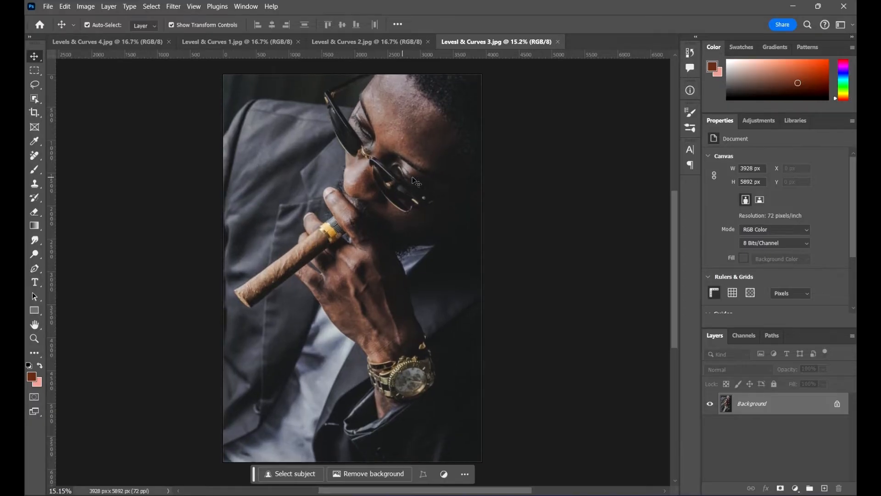
left_click(758, 122)
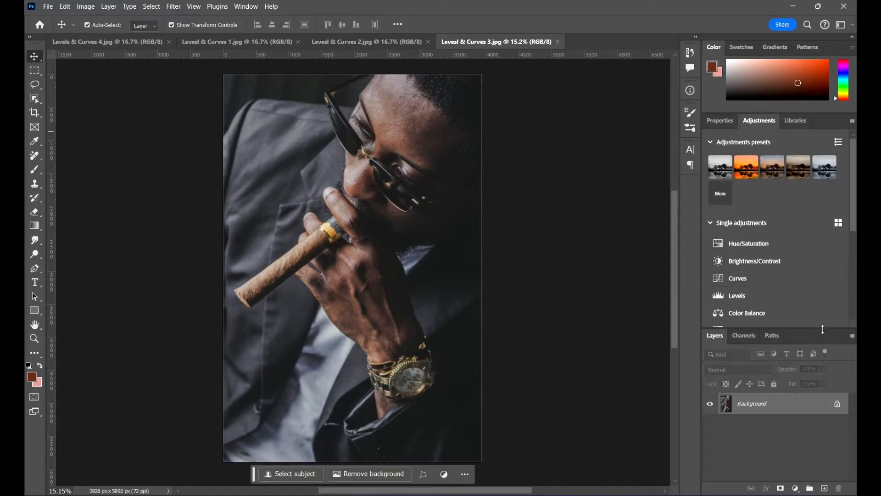
left_click_drag(823, 329, 808, 277)
scroll(766, 210, "down", 1)
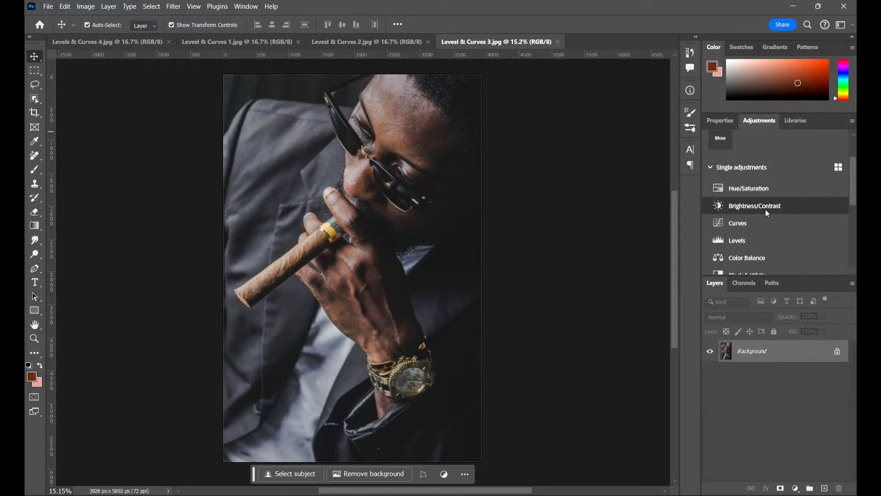
left_click(778, 239)
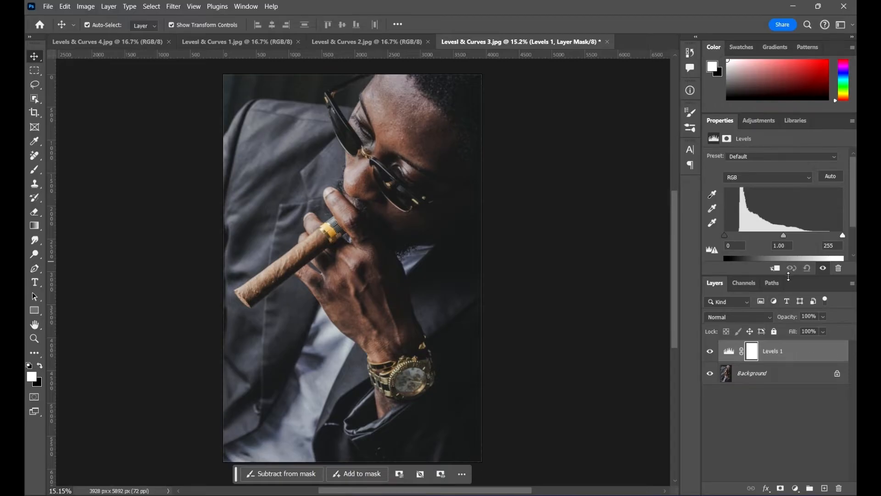
left_click_drag(789, 278, 784, 330)
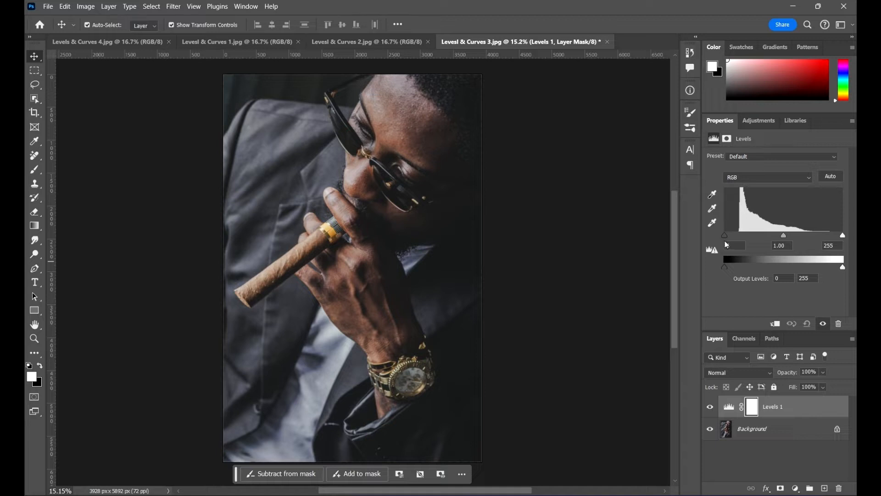
- Try out the black input, white input and black output sliders of the Levels adjustment
left_click_drag(724, 237, 697, 236)
mouse_move(843, 236)
left_mouse_down()
mouse_move(816, 236)
mouse_move(843, 235)
left_mouse_up()
left_click_drag(728, 269, 711, 278)
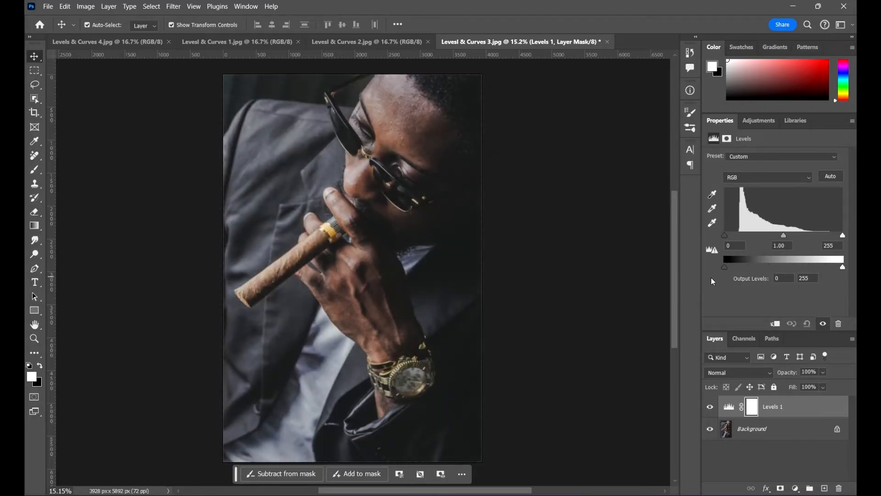
- Try the automatic Levels correction with the black input at 22, and reset the adjustment to its defaults
left_click(833, 176)
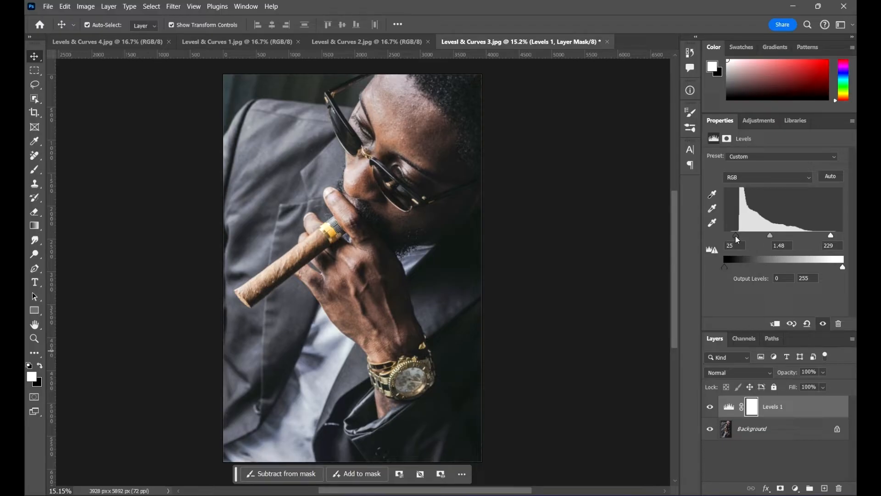
mouse_move(737, 239)
left_mouse_down()
mouse_move(746, 240)
mouse_move(738, 242)
left_mouse_up()
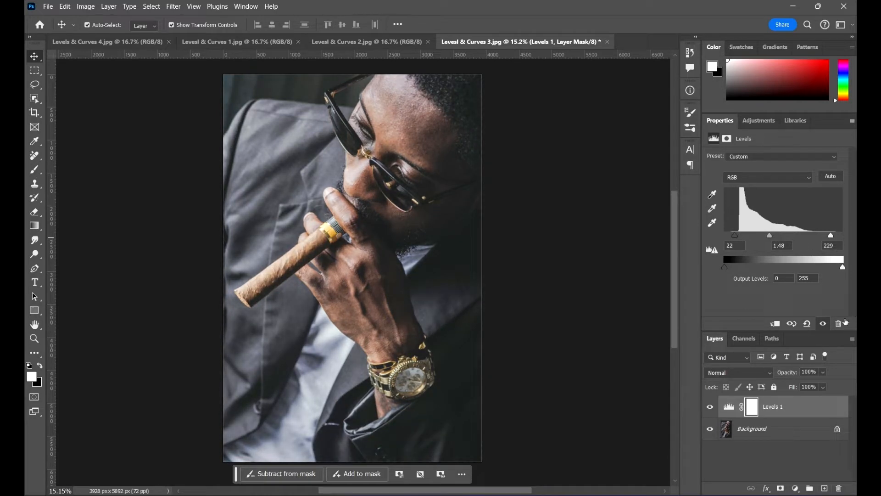
left_click(807, 323)
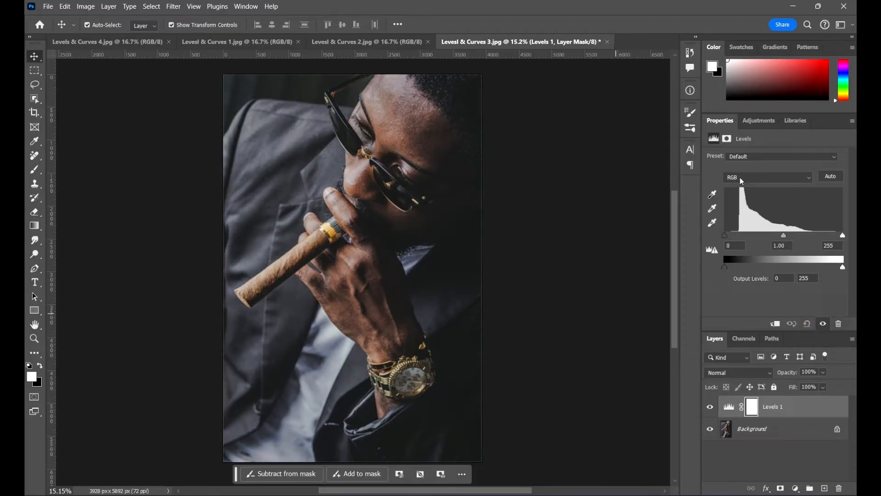
- Open the auto color correction options of the Levels adjustment, compare the algorithms and choose Find Dark & Light Colors
left_click(829, 177, "alt")
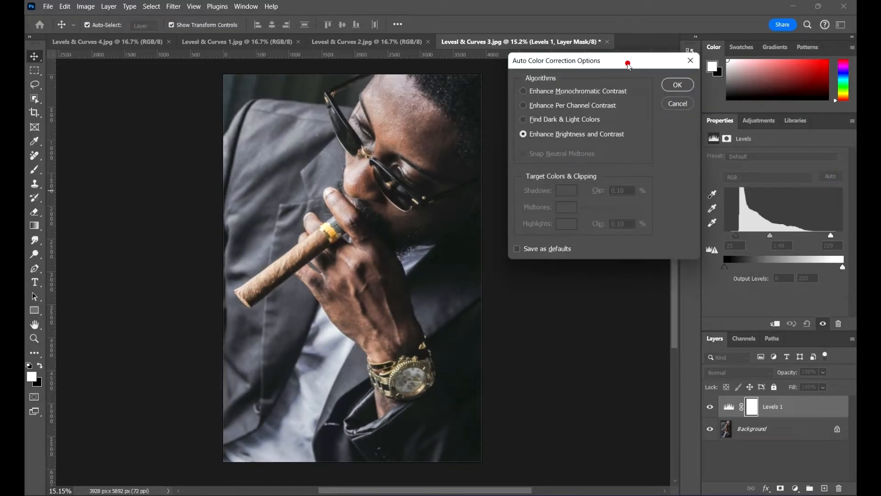
left_click_drag(610, 68, 623, 92)
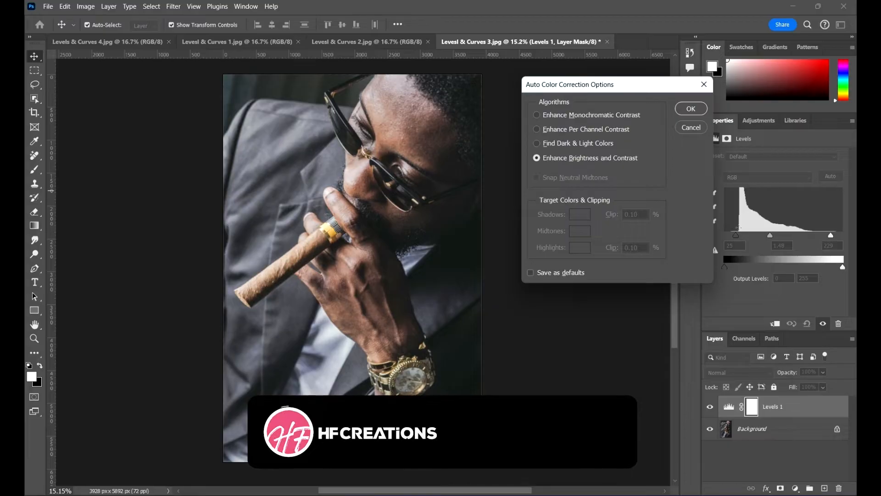
mouse_move(546, 85)
left_mouse_down()
mouse_move(591, 85)
mouse_move(555, 85)
left_mouse_up()
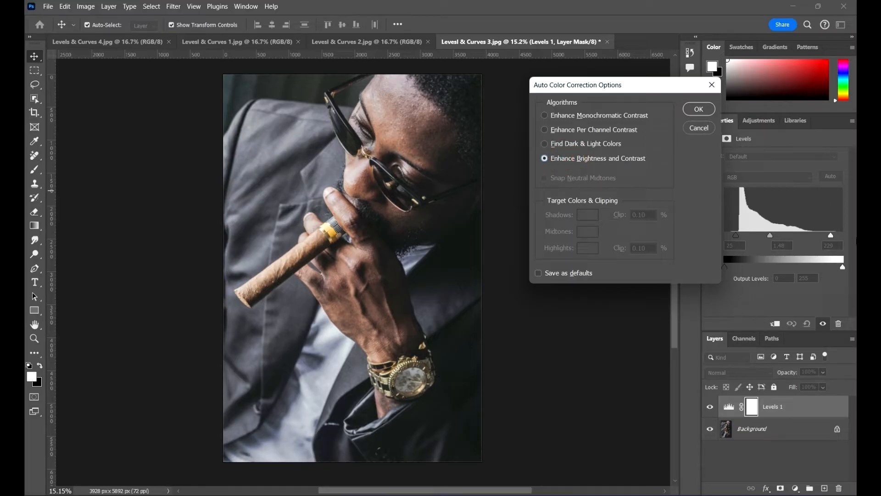
left_click(559, 145)
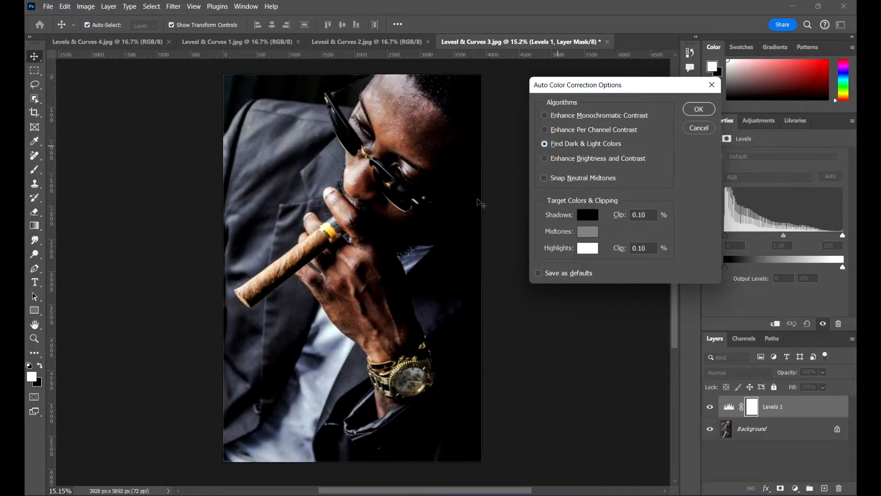
left_click(555, 128)
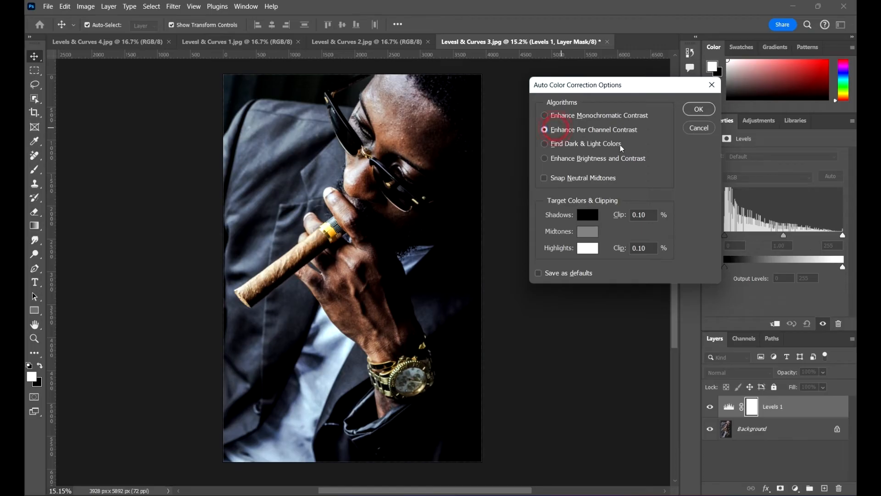
left_click(571, 118)
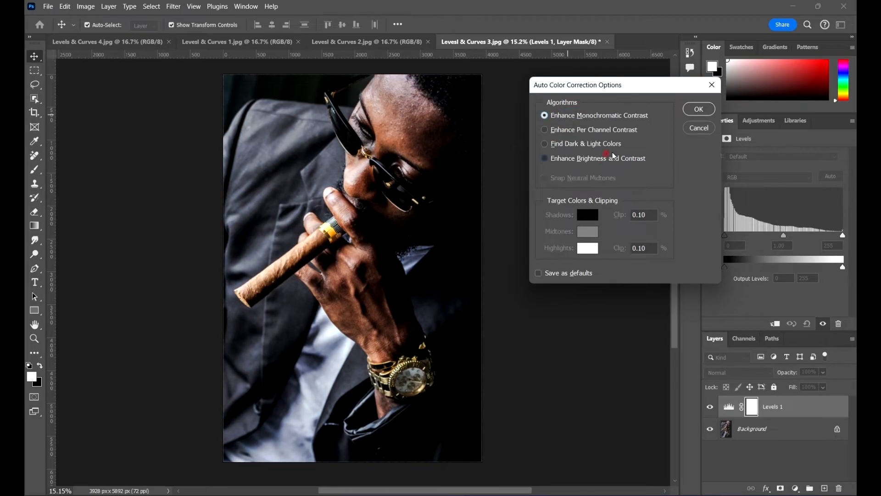
left_click(566, 159)
left_click(579, 143)
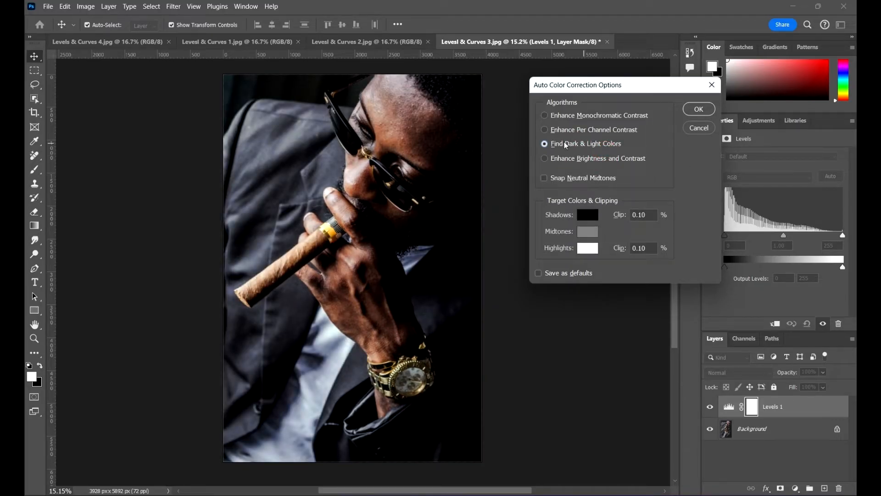
left_click_drag(605, 87, 626, 82)
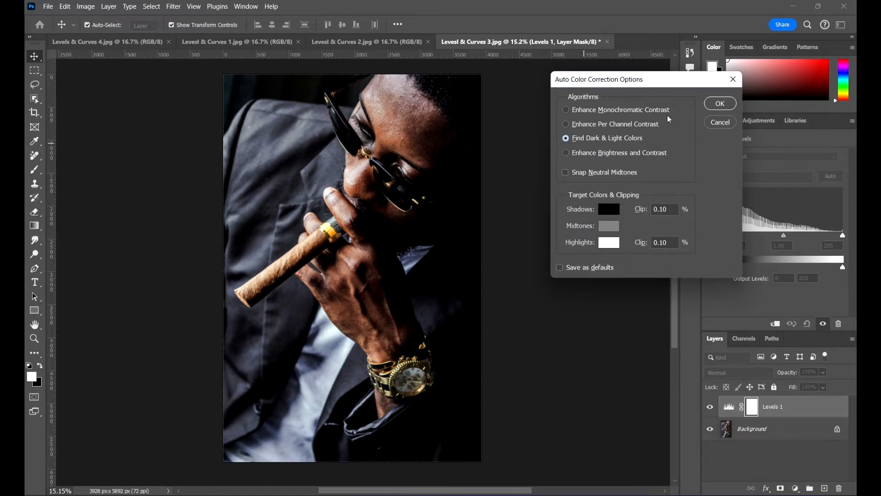
left_click_drag(660, 86, 691, 86)
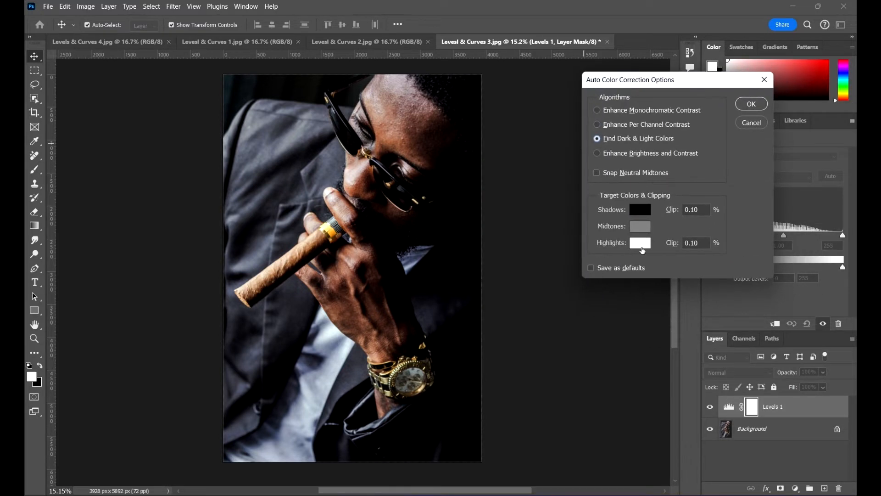
left_click(618, 142)
- Set the target shadow color of the auto color correction to a very dark purple, #120014
left_click(641, 209)
left_click_drag(685, 89, 589, 83)
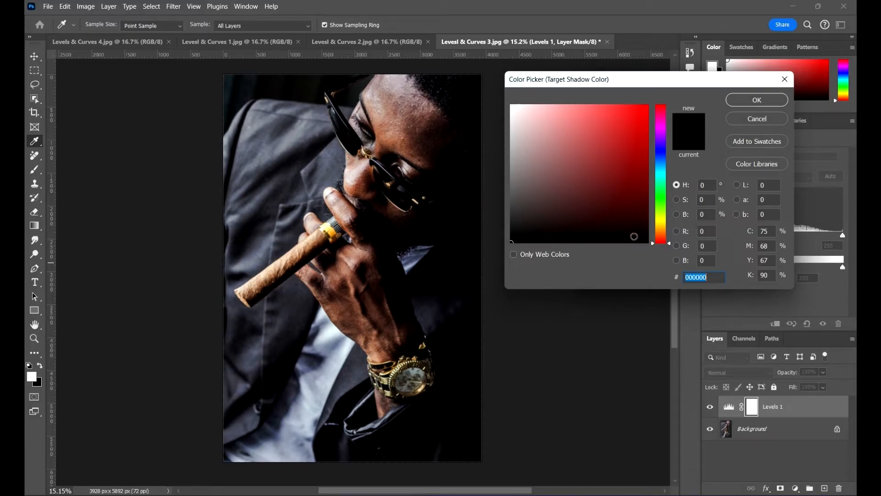
left_click(647, 227)
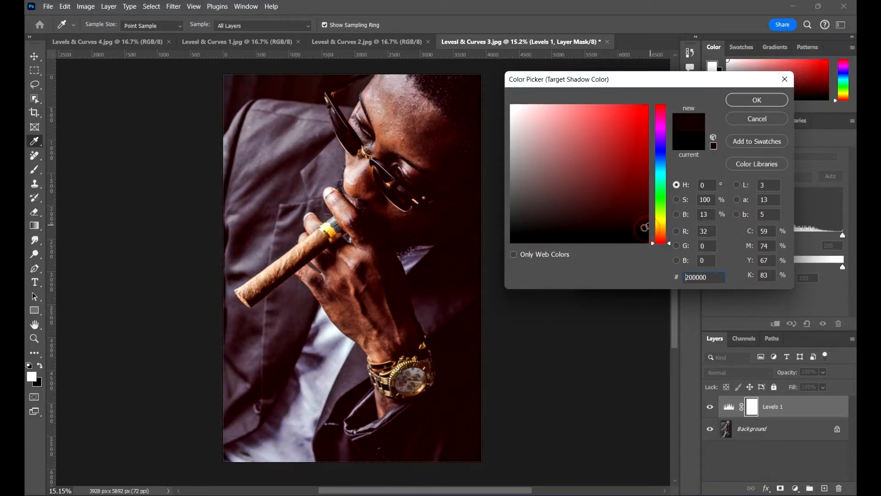
left_click(647, 229)
left_click_drag(646, 231, 666, 224)
left_click_drag(664, 194, 656, 139)
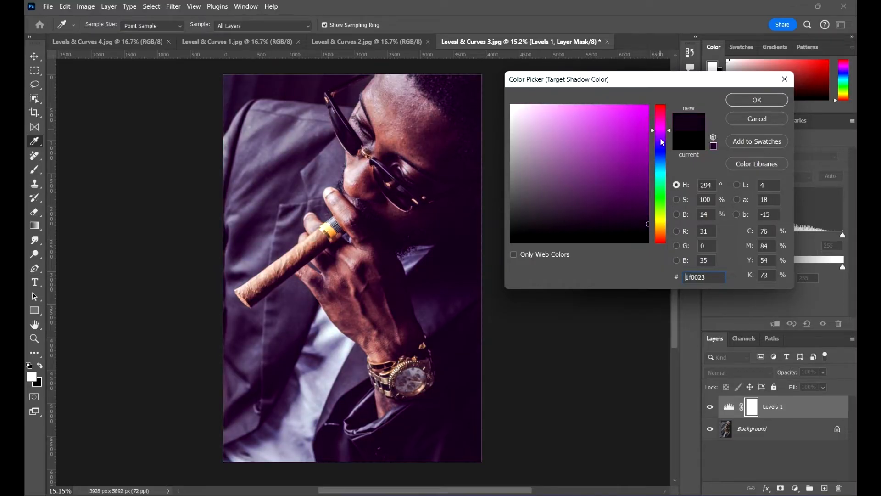
left_click_drag(644, 225, 648, 233)
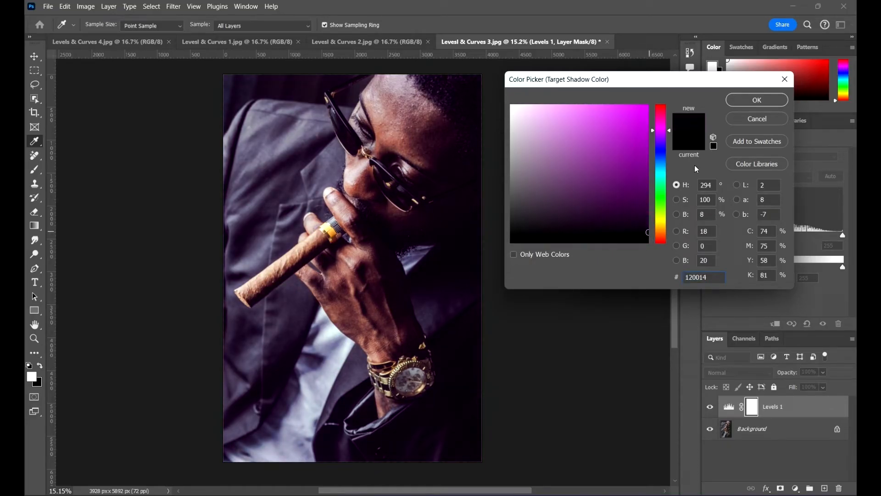
left_click(757, 99)
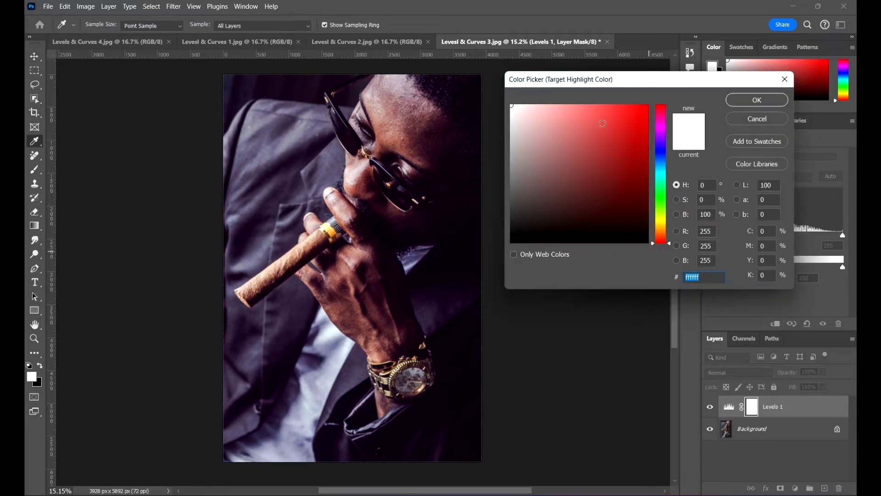
- Set the target highlight color of the auto color correction to a very pale green, about #eaffe4
left_click_drag(605, 118, 525, 65)
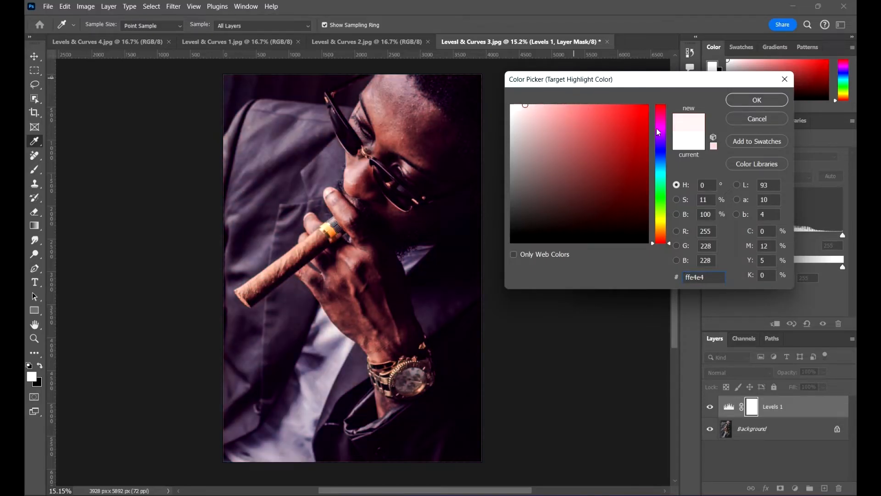
left_click_drag(664, 136, 664, 202)
left_click(501, 111)
left_click(517, 104)
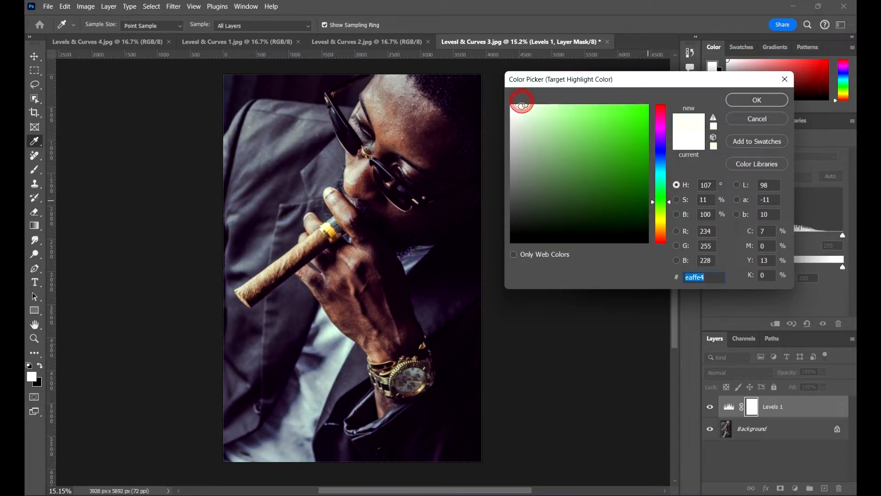
left_click(747, 101)
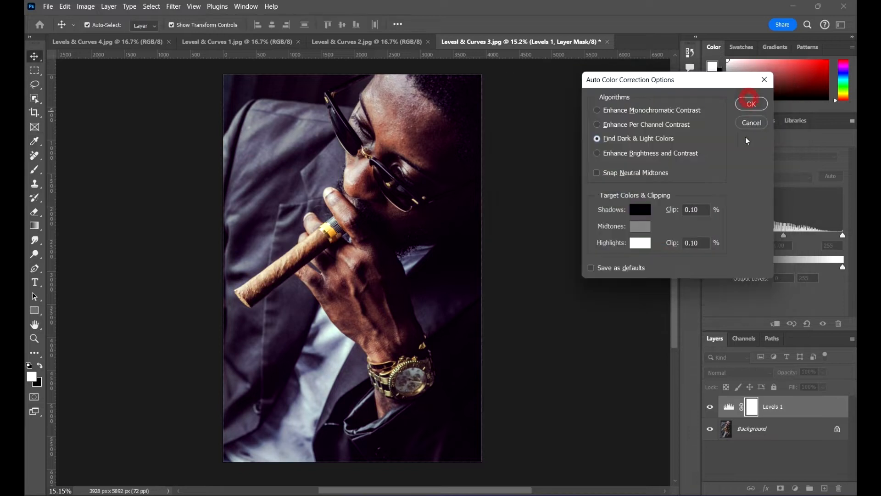
- Try out a tinted target midtone color and discard it
left_click(642, 228)
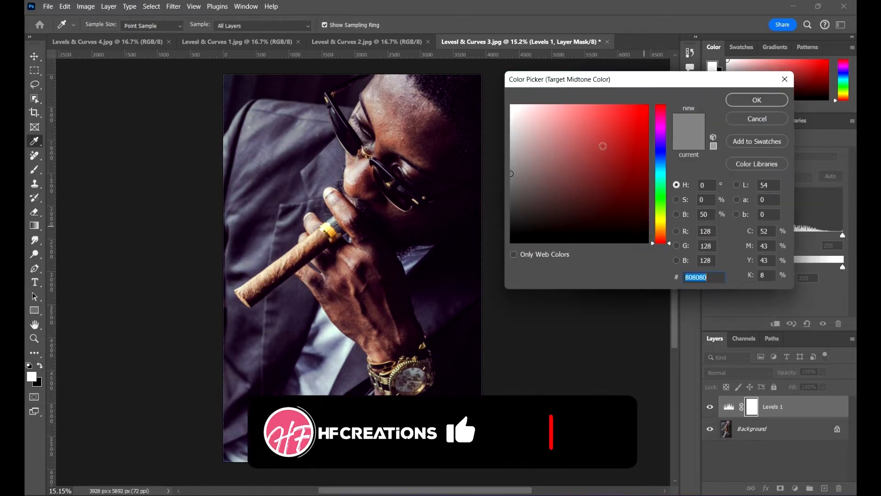
left_click_drag(550, 171, 573, 130)
left_click(753, 120)
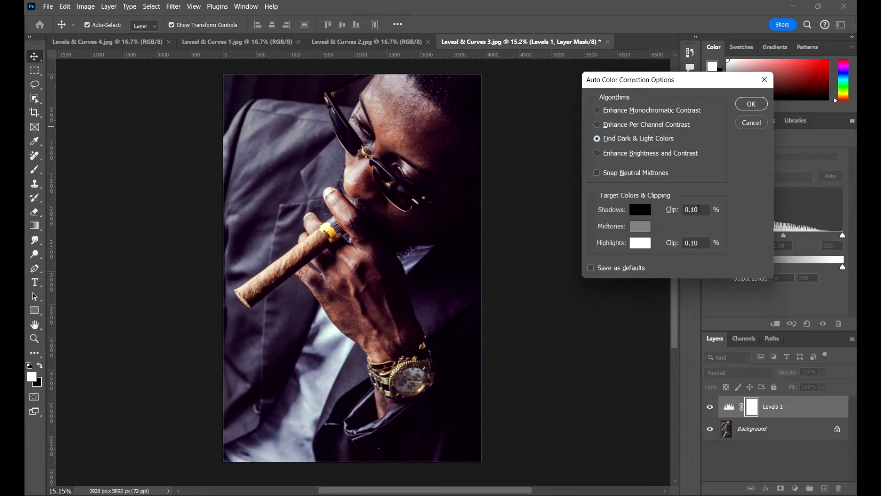
- Set the shadow clipping to 0.1% and accept the auto color correction options without saving the target colors as defaults
left_click_drag(703, 211, 684, 208)
scroll(684, 208, "up", 12)
type("0.")
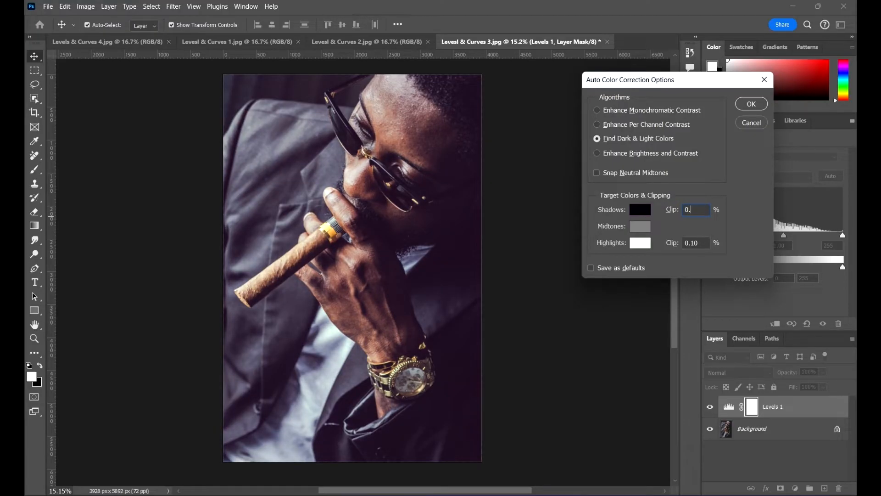
type("1")
key("BackSpace")
type("1")
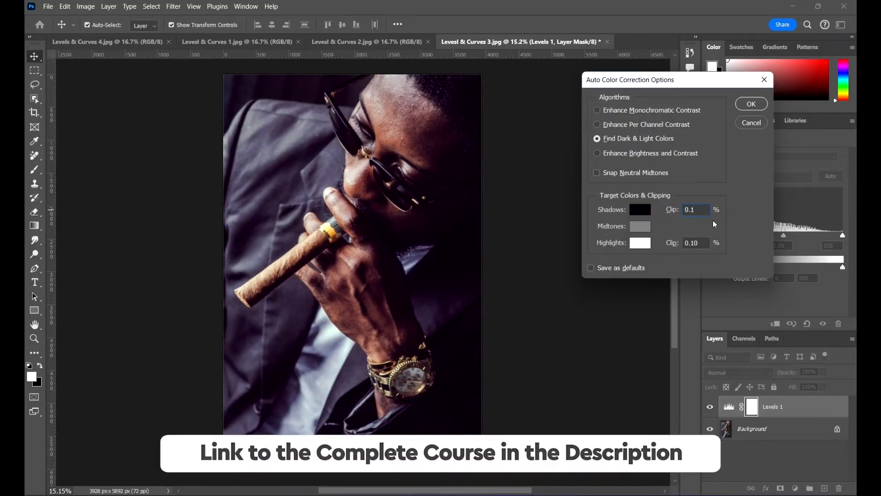
left_click(748, 105)
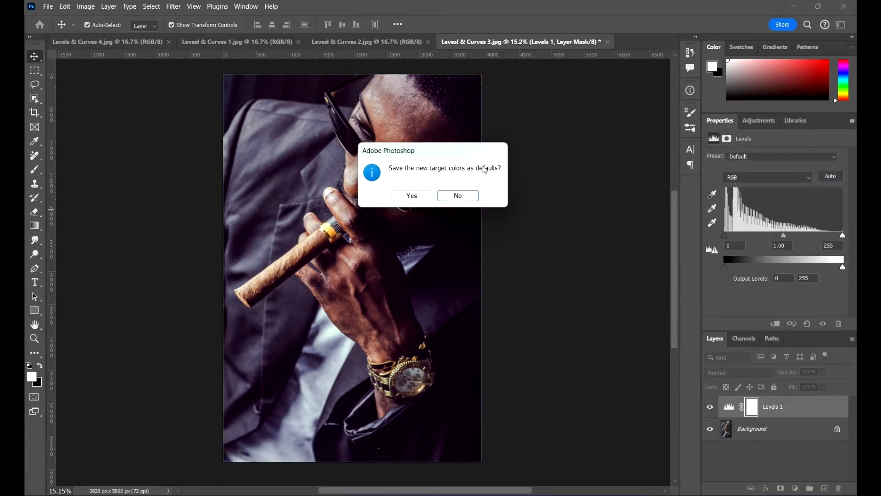
left_click(457, 195)
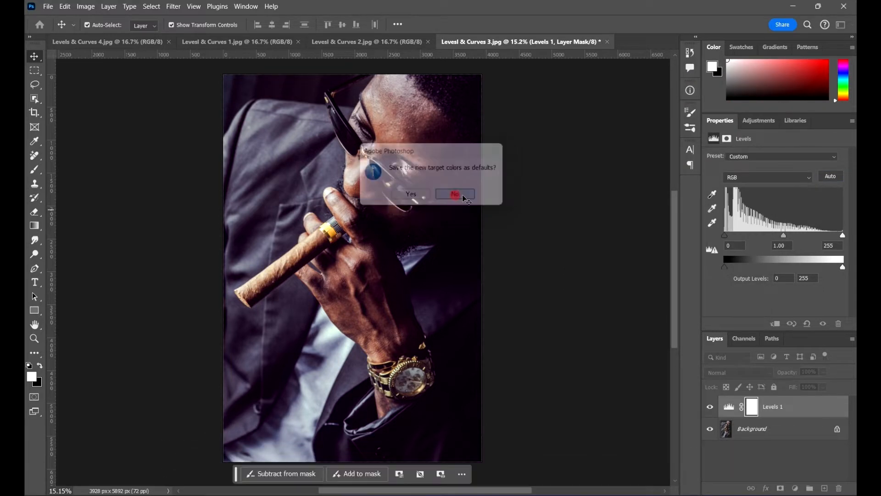
- Compare the cigar portrait with and without the Levels 1 adjustment layer
scroll(356, 180, "down", 3)
scroll(448, 212, "up", 1)
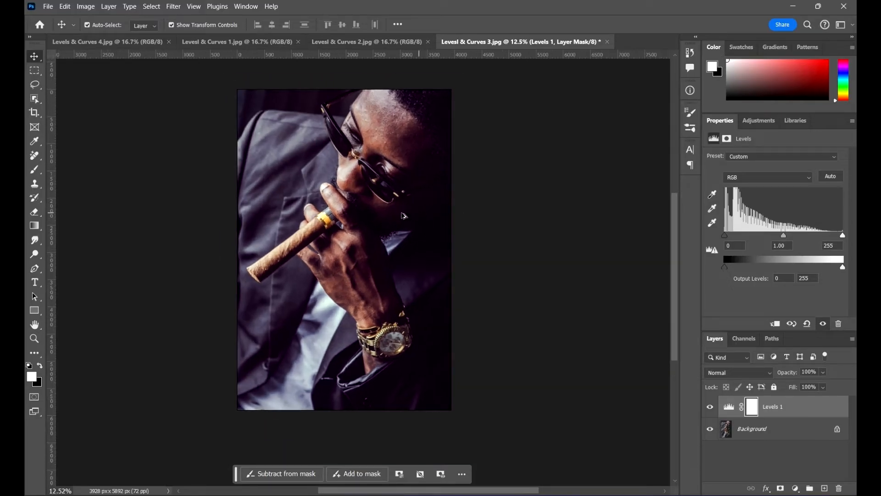
left_click_drag(510, 224, 540, 228)
key("ctrl+0")
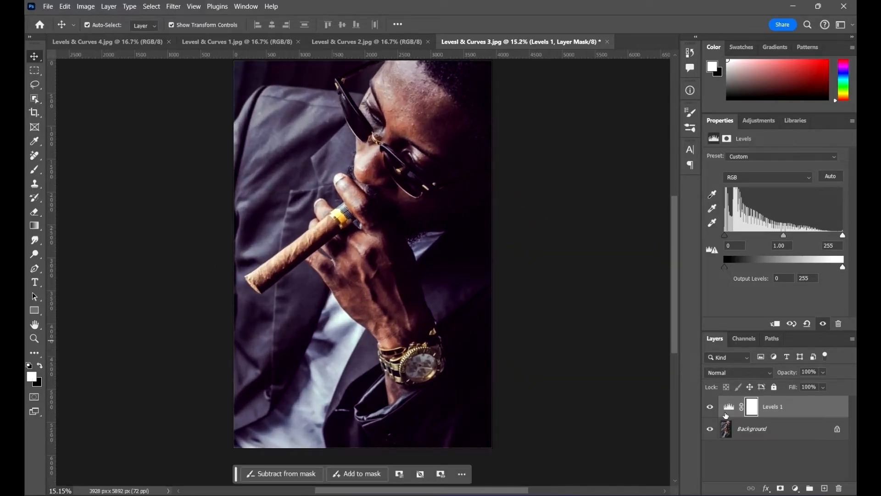
left_click(710, 409)
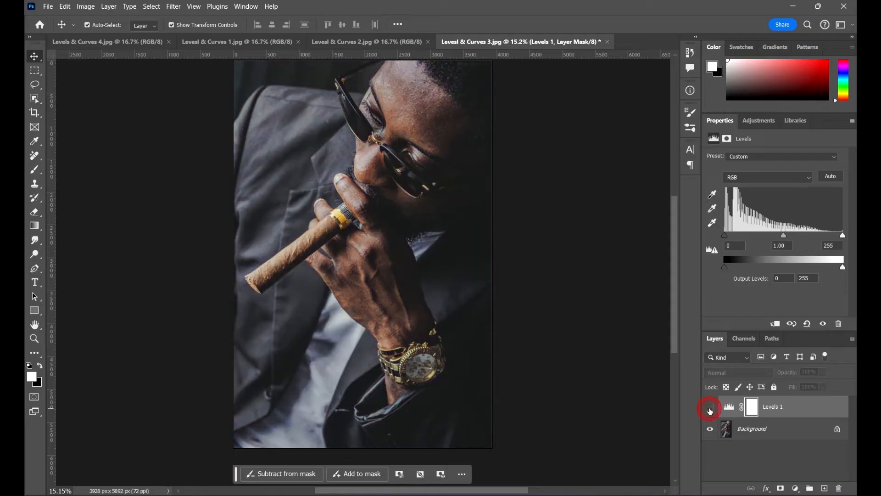
left_click(710, 408)
scroll(448, 220, "down", 1)
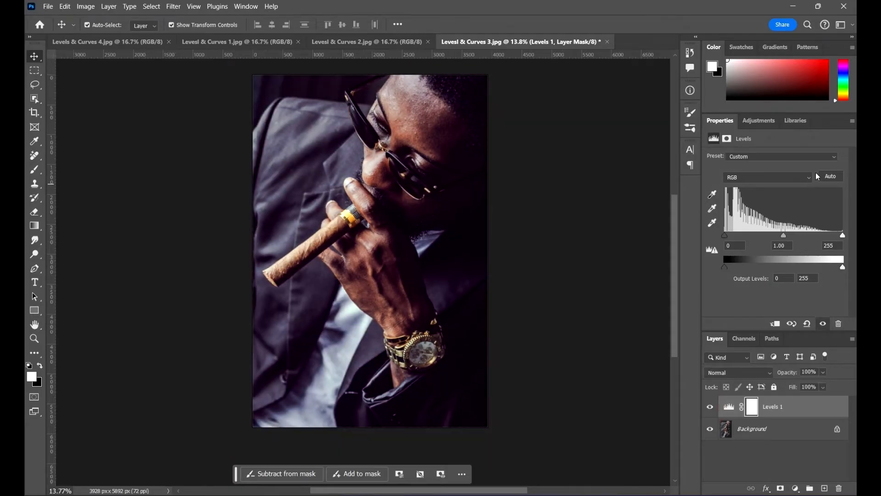
mouse_move(611, 223)
left_mouse_down()
mouse_move(591, 222)
mouse_move(599, 222)
left_mouse_up()
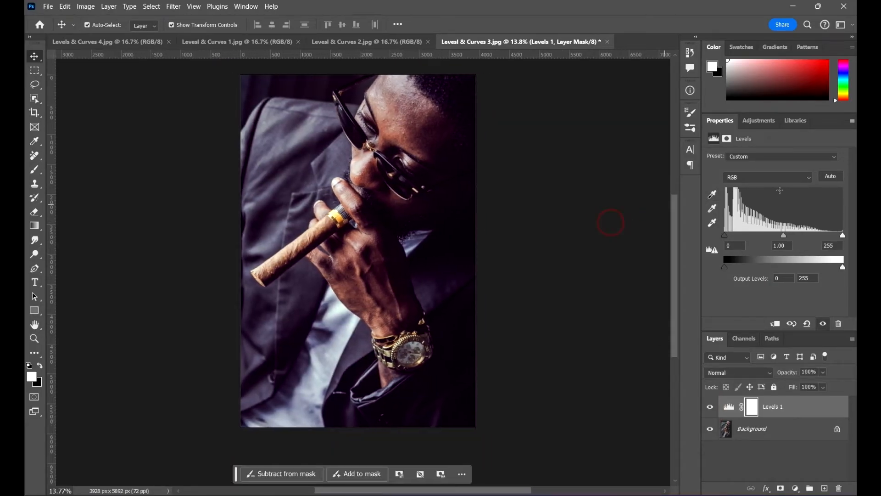
- Set the Levels midtone input of the red channel to 1.11 and the shadow input of the green channel to 22
left_click(791, 180)
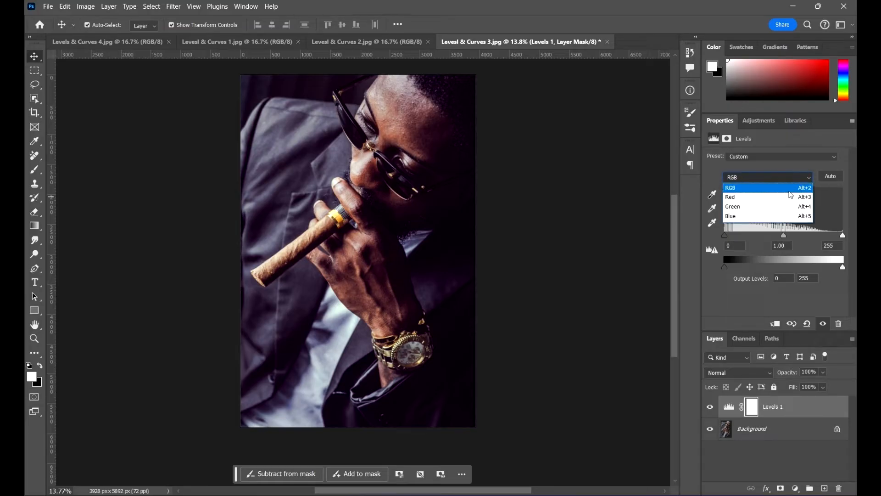
left_click(754, 197)
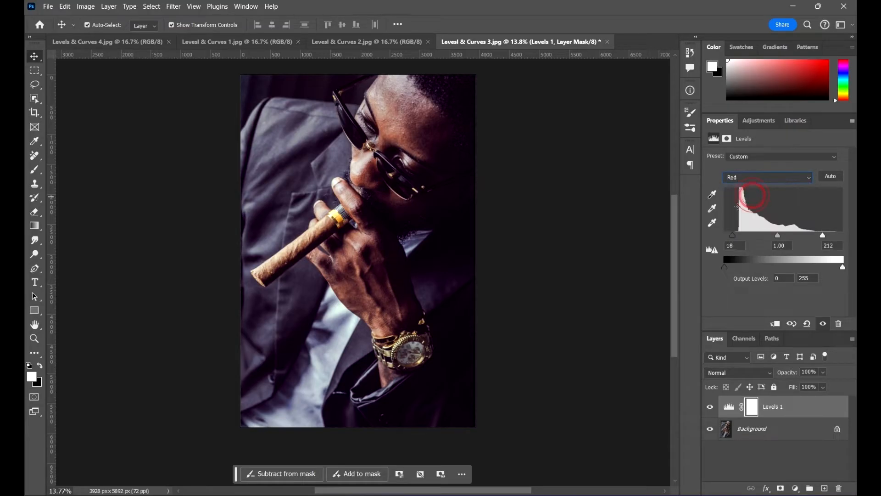
left_click_drag(730, 236, 772, 237)
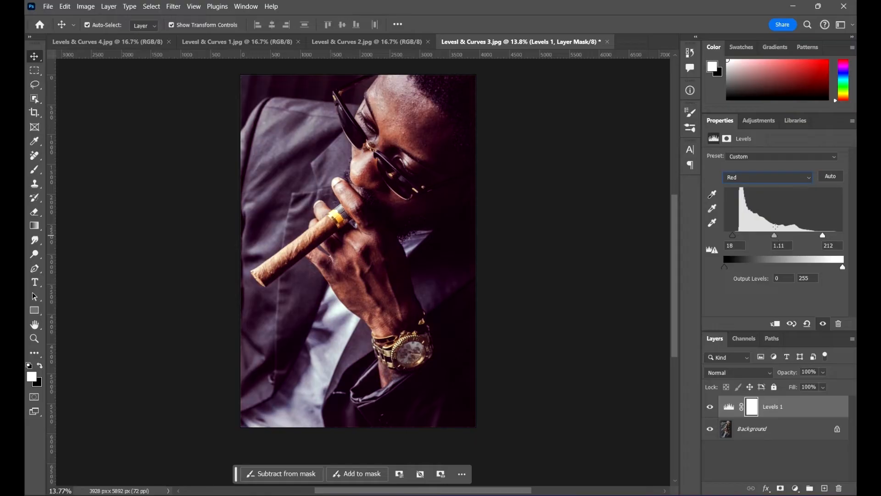
left_click(754, 180)
left_click(753, 186)
left_click_drag(737, 233, 735, 234)
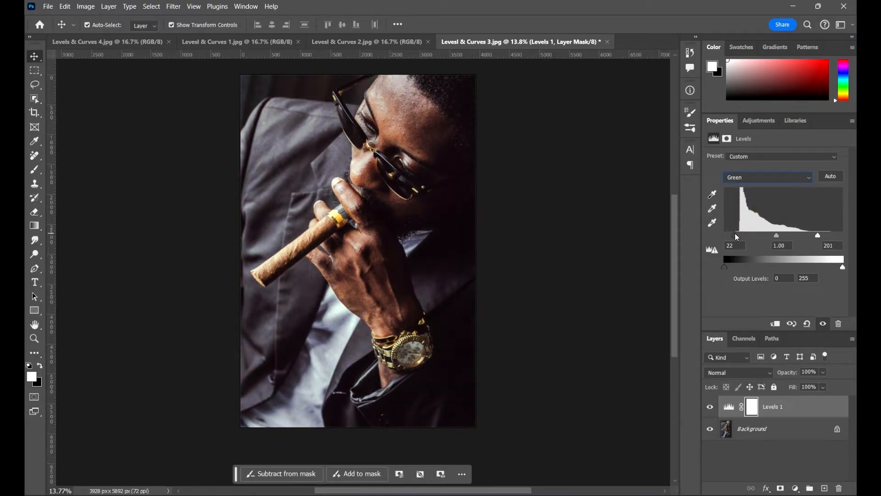
- Set the Levels midtone input of the blue channel to 1.16
left_click(744, 183)
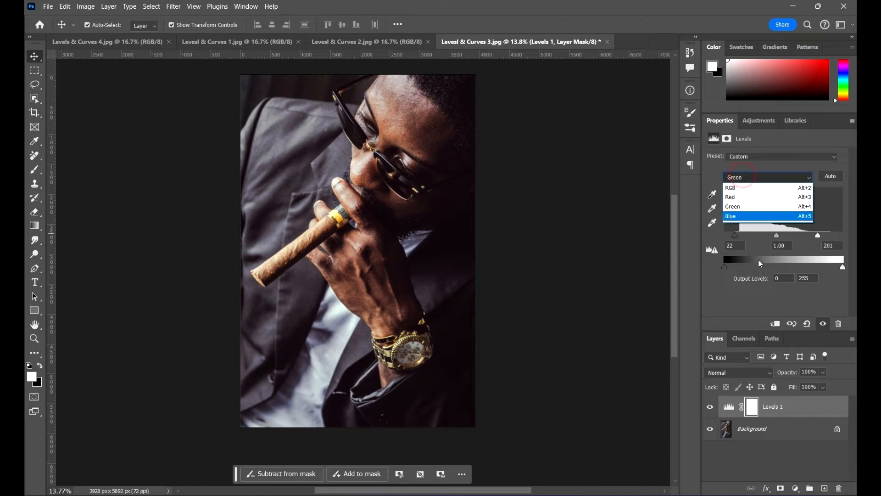
left_click(753, 218)
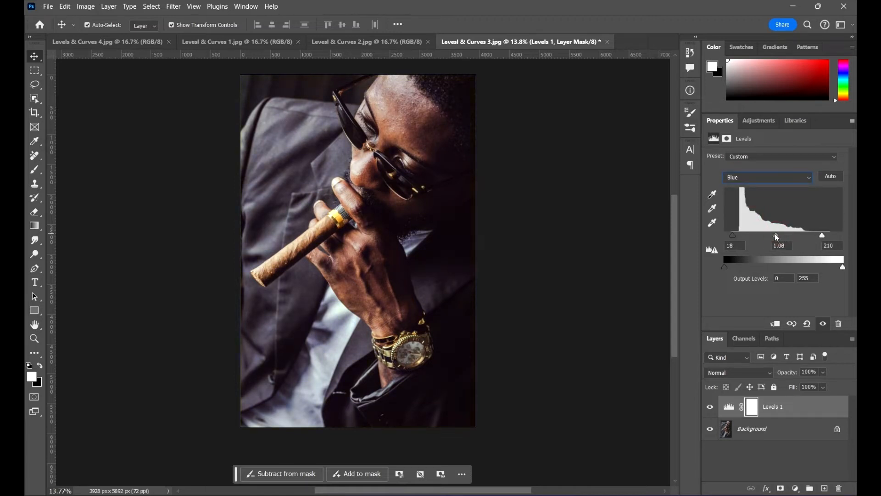
left_click_drag(773, 235, 774, 234)
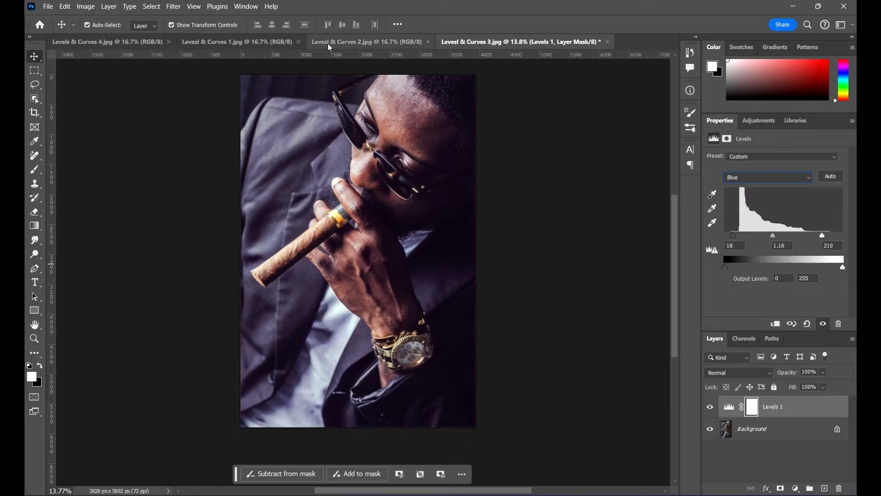
- Switch to the gift box photo, Levels & Curves 4.jpg, and add a Levels adjustment layer
left_click(357, 42)
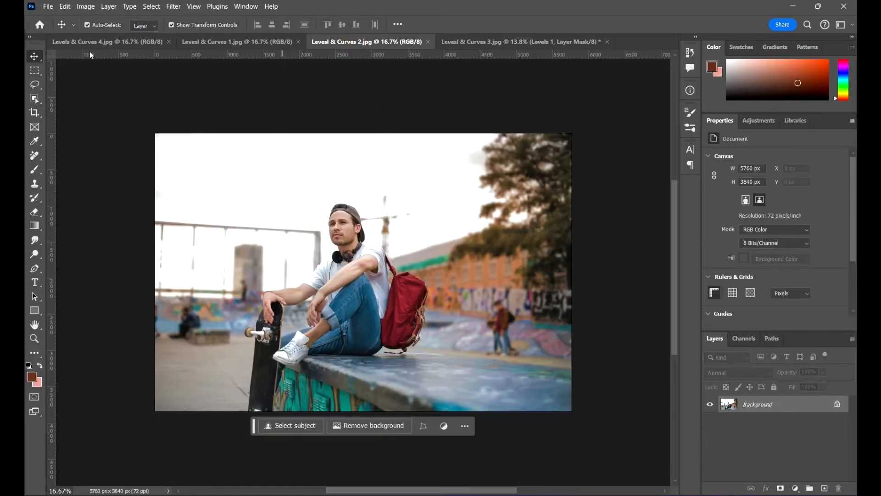
left_click(96, 42)
scroll(406, 198, "down", 3)
scroll(489, 244, "up", 2)
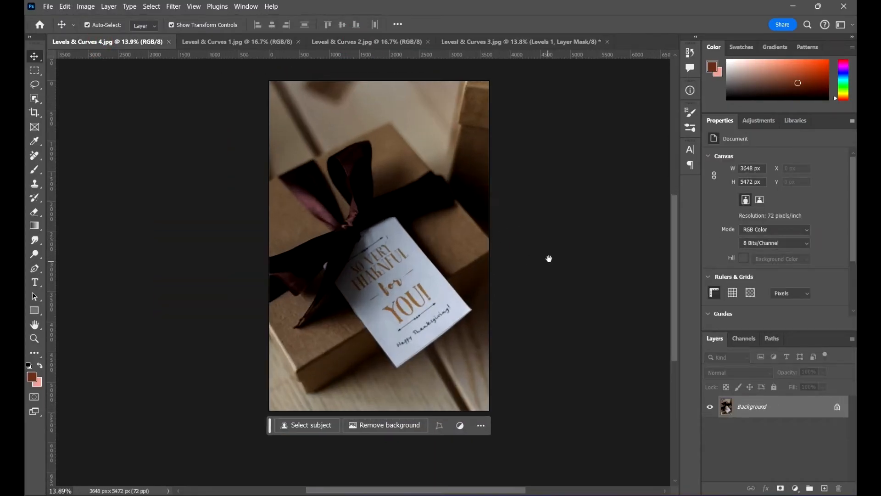
left_click_drag(530, 257, 492, 267)
scroll(445, 188, "up", 1)
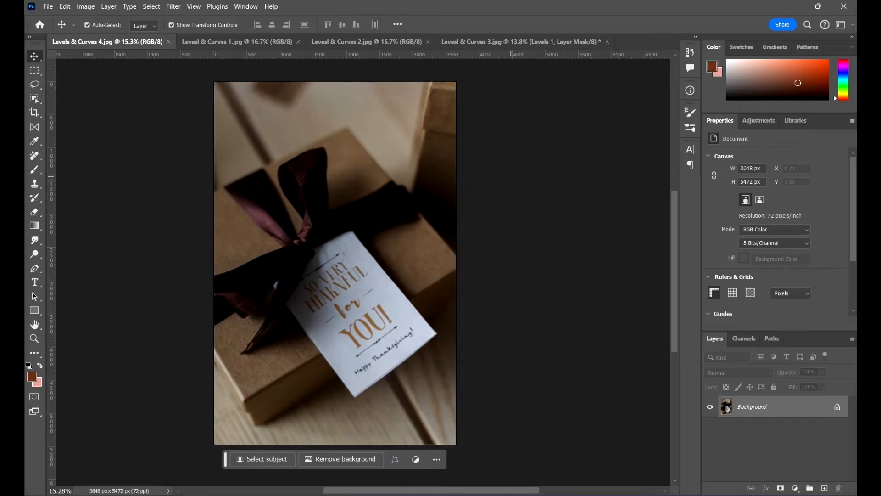
left_click(771, 121)
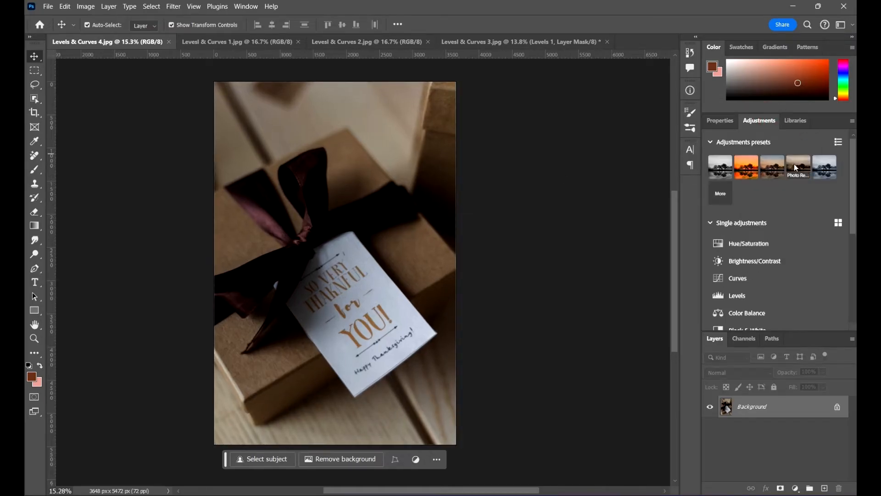
left_click(771, 295)
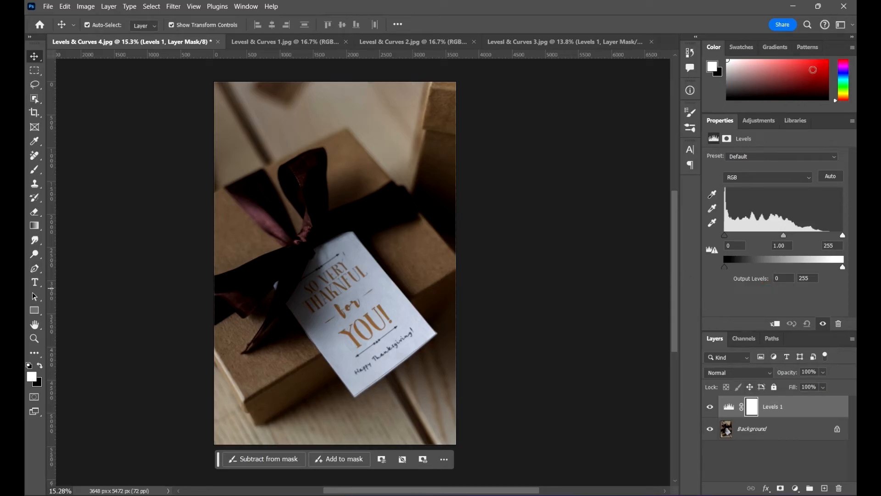
- Try the Levels presets Darker, Increase Contrast 1 and Midtones Darker on the gift box photo
left_click(772, 155)
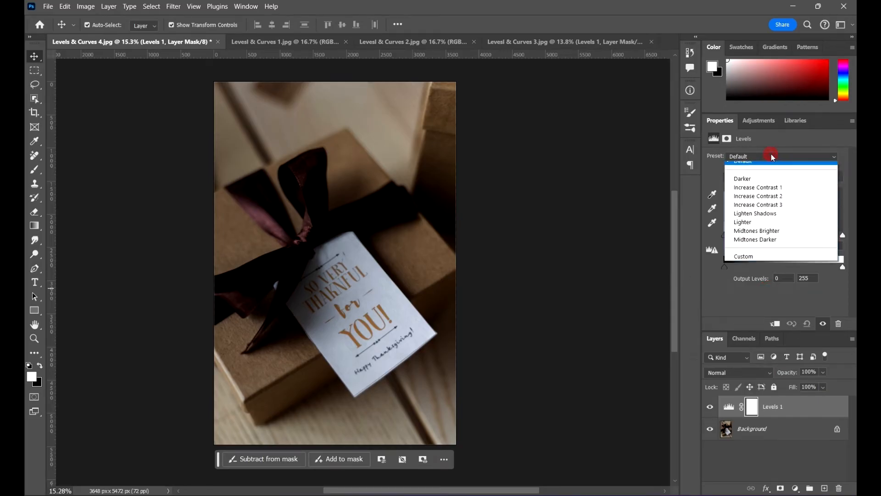
left_click(761, 183)
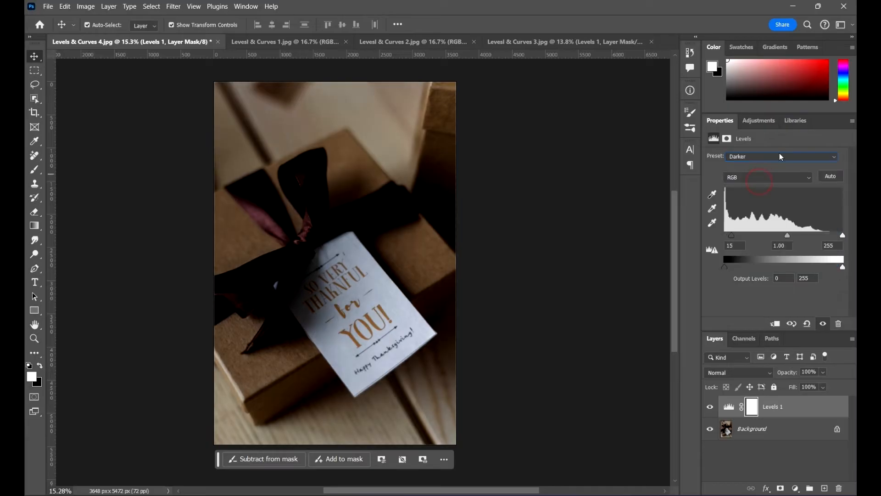
left_click(777, 157)
left_click(773, 195)
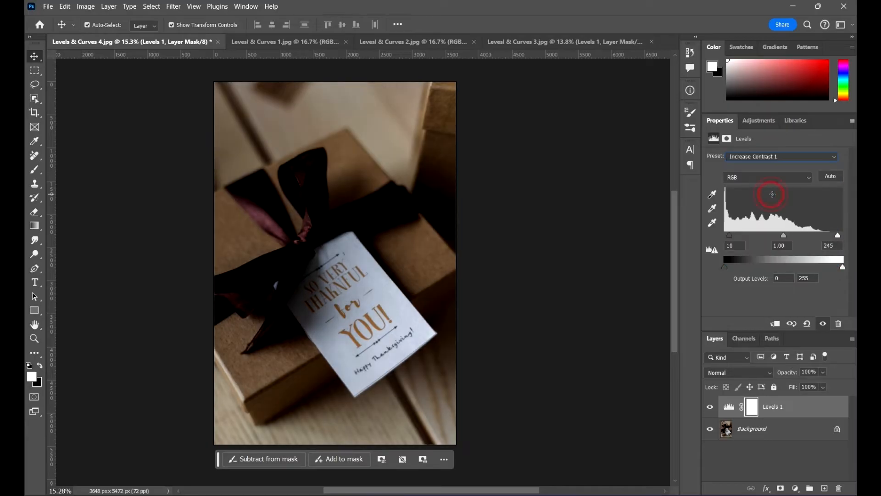
left_click(785, 158)
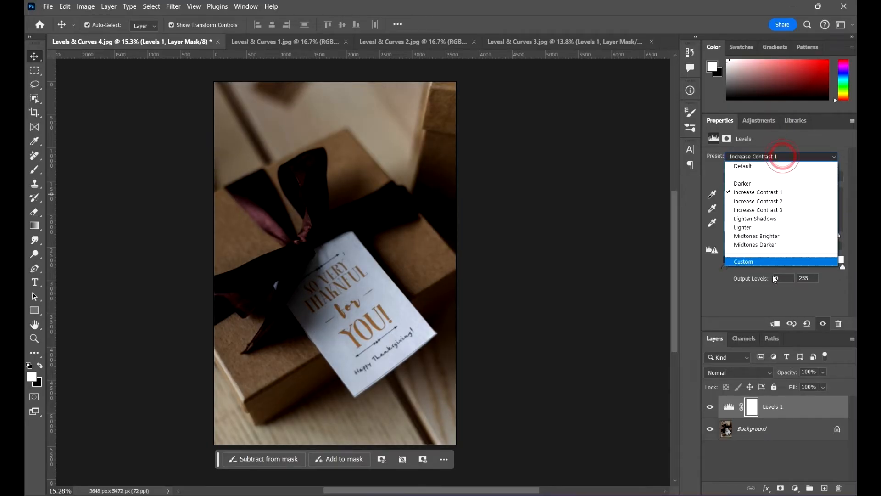
left_click(778, 246)
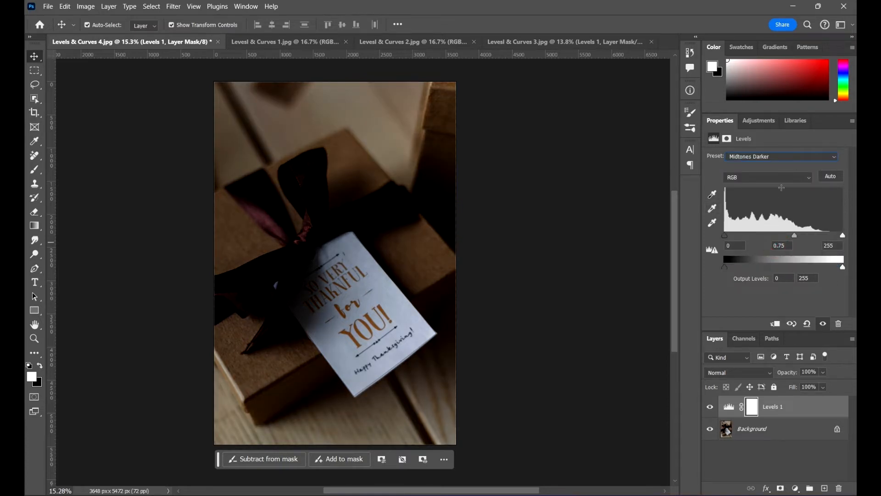
- Try the Levels presets Midtones Brighter and Lighter on the gift box photo and return to the Default preset
left_click(795, 158)
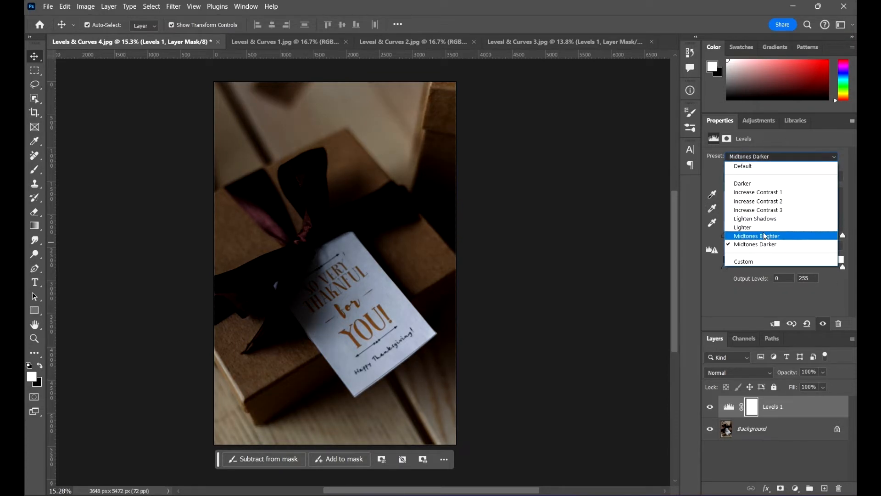
left_click(766, 237)
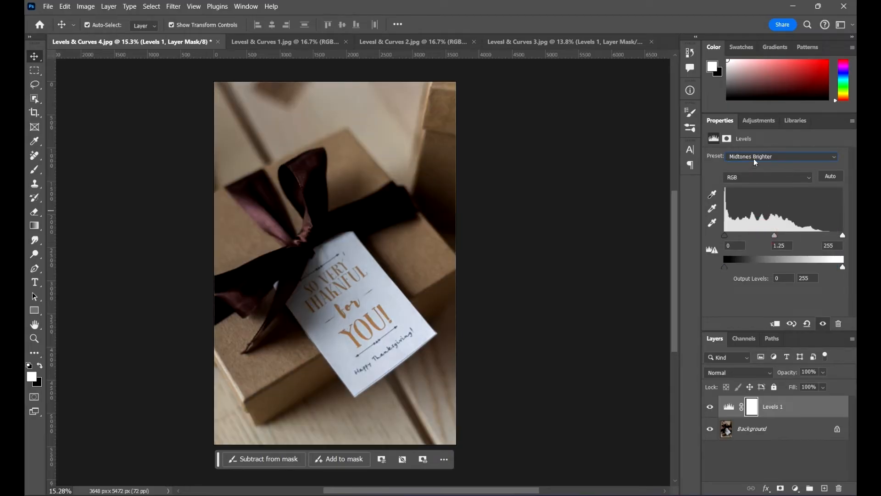
left_click(778, 156)
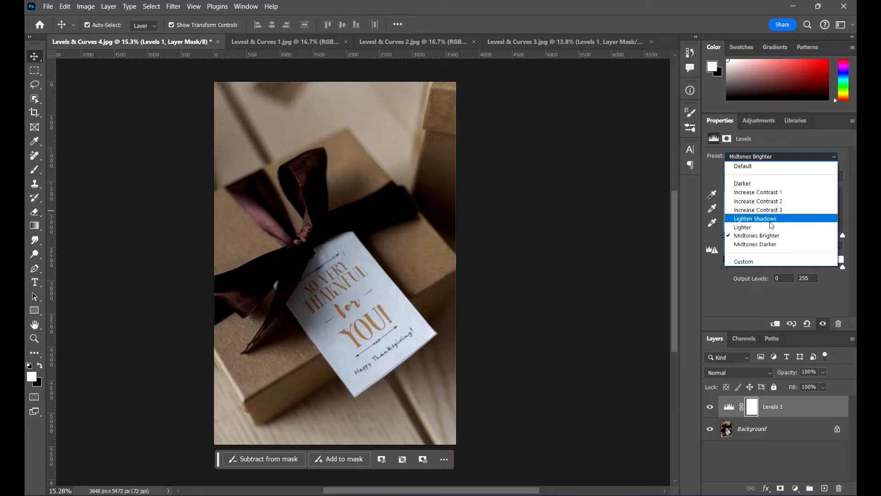
left_click(769, 226)
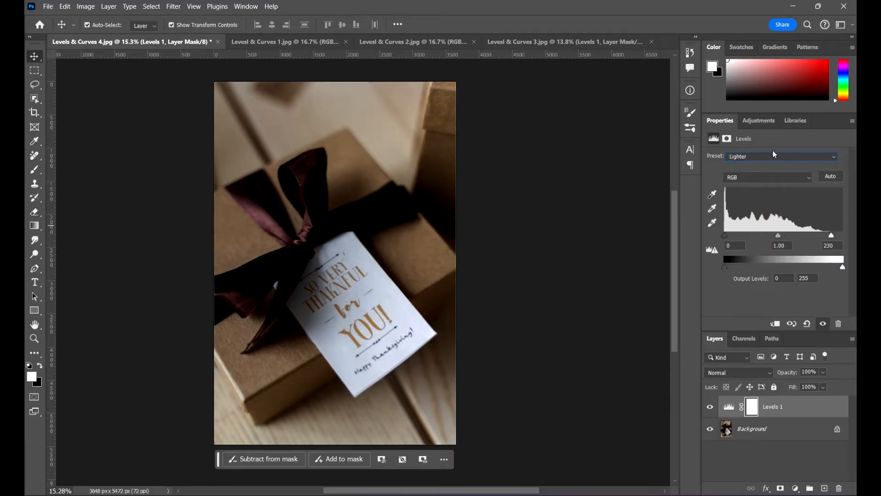
left_click(826, 156)
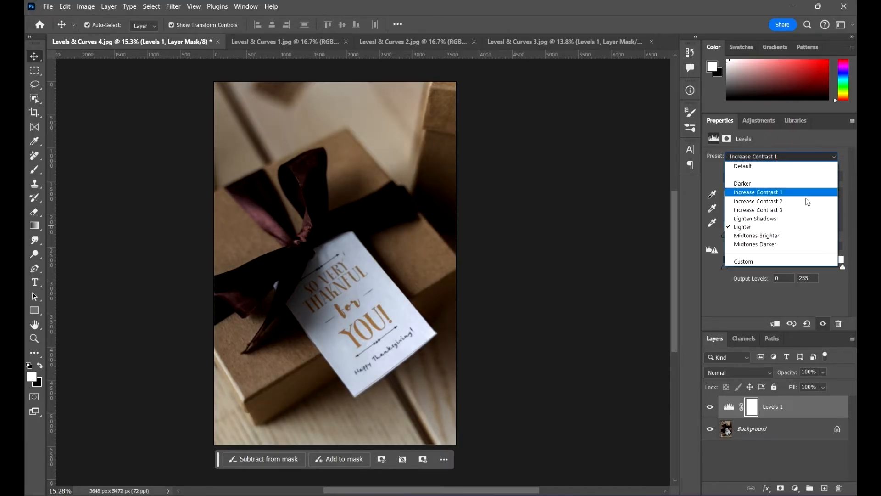
left_click(807, 140)
left_click(744, 159)
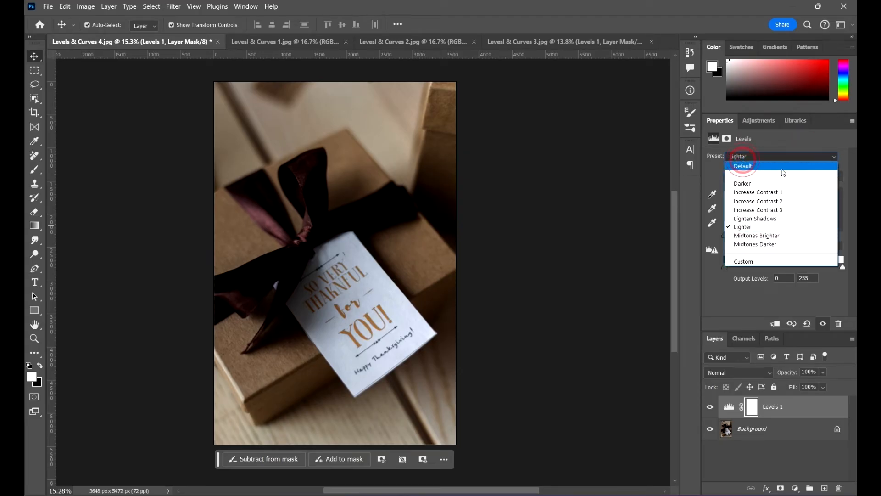
left_click(788, 171)
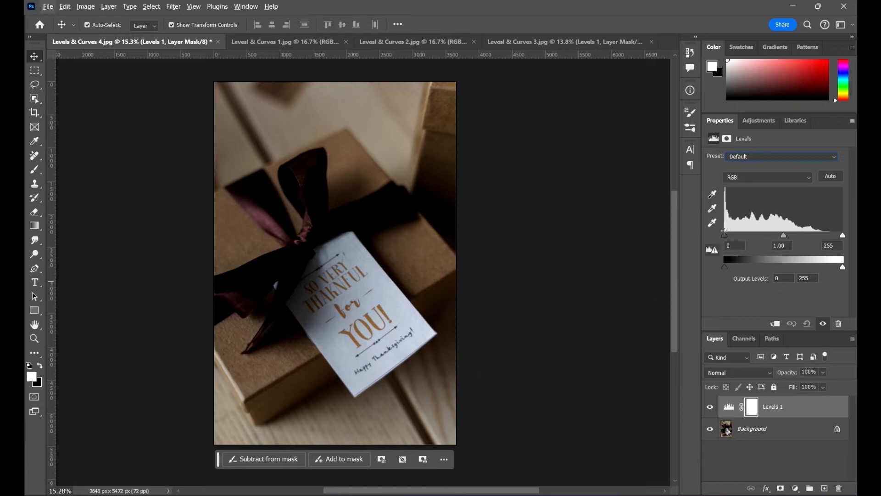
- Set the Levels white point by sampling the white tag beside the word "YOU!" with the white eyedropper
left_click(712, 222)
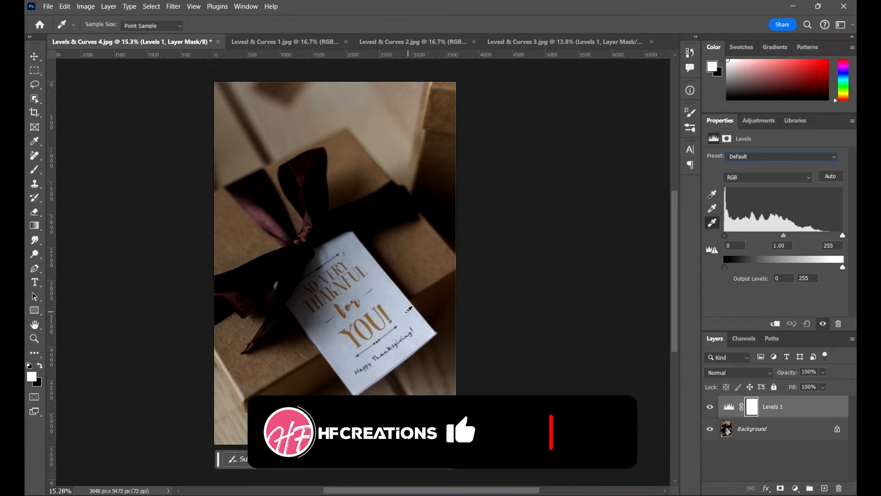
key("alt")
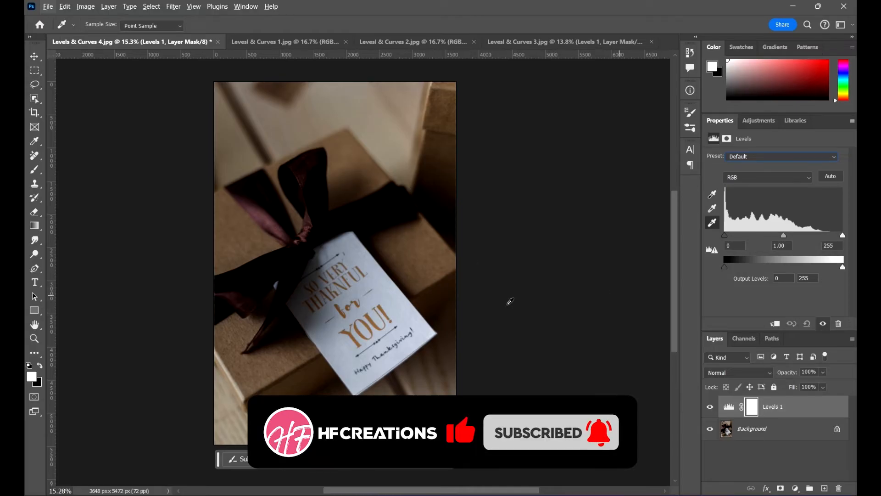
left_click(401, 305)
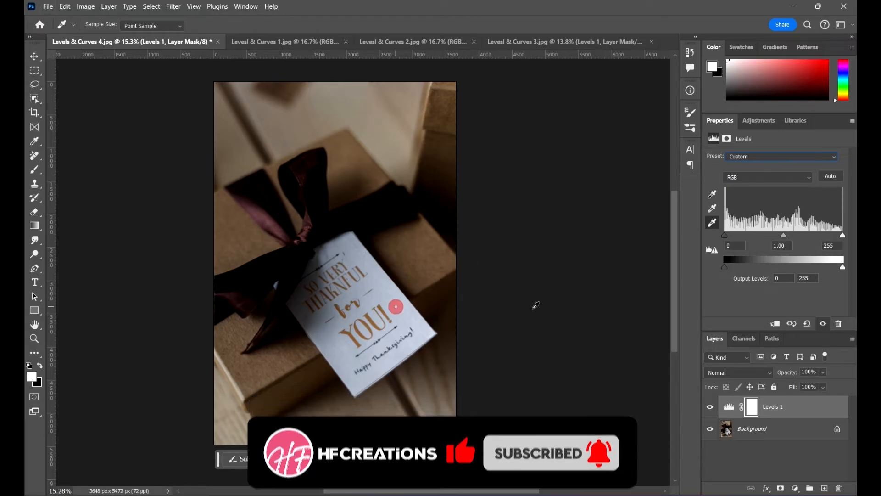
left_click(34, 56)
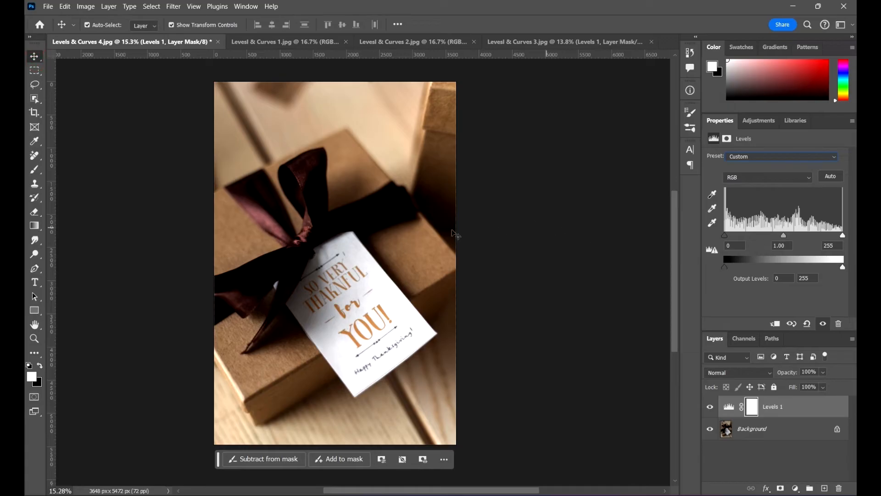
- Inspect the corrected tag up close with the layer deselected, and reopen the settings of the Levels 1 layer
left_click(565, 351)
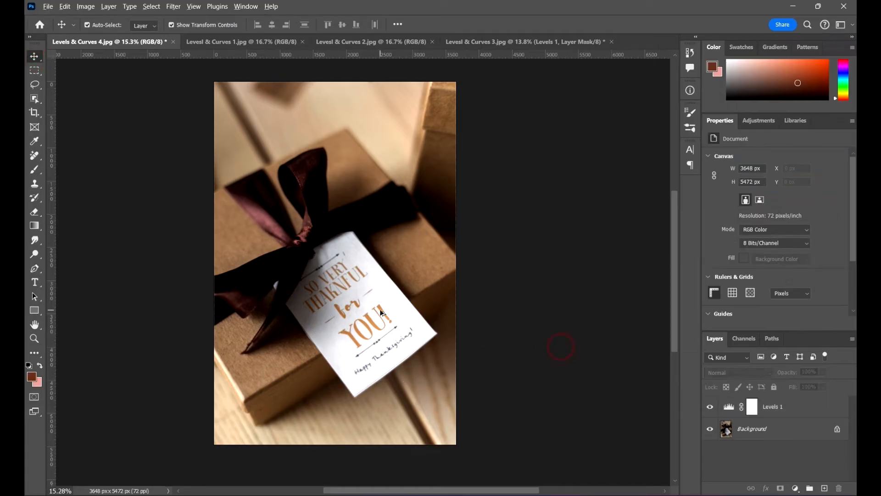
scroll(398, 290, "up", 6)
scroll(465, 310, "down", 6)
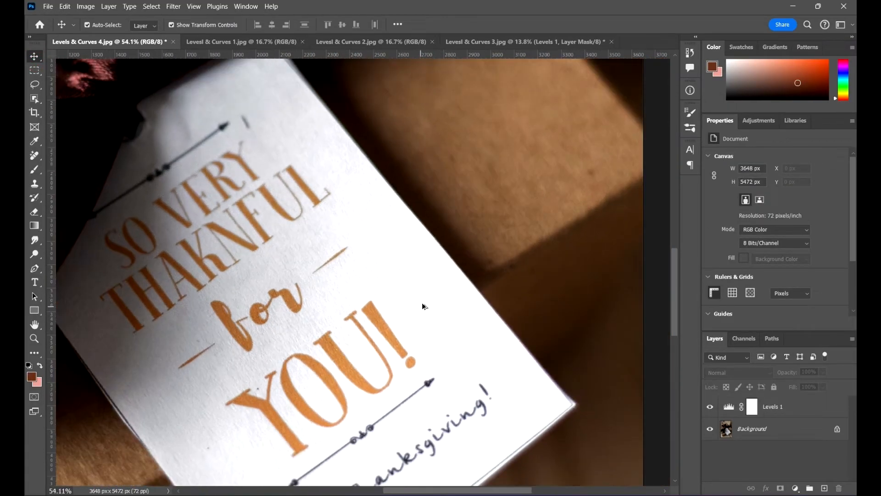
scroll(433, 299, "down", 1)
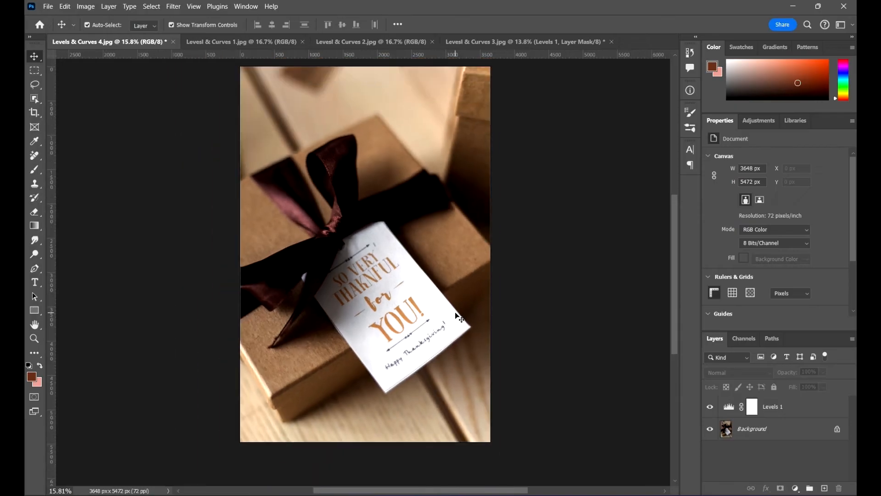
left_click_drag(476, 320, 456, 315)
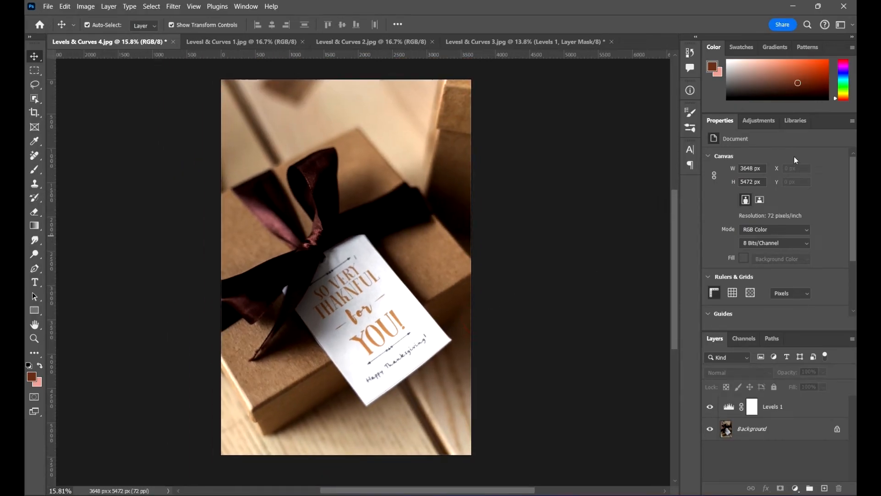
left_click(758, 121)
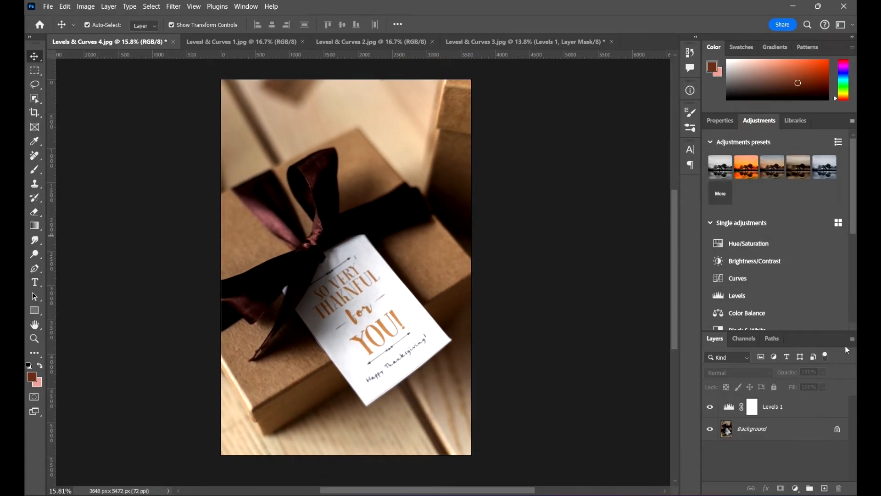
left_click(824, 407)
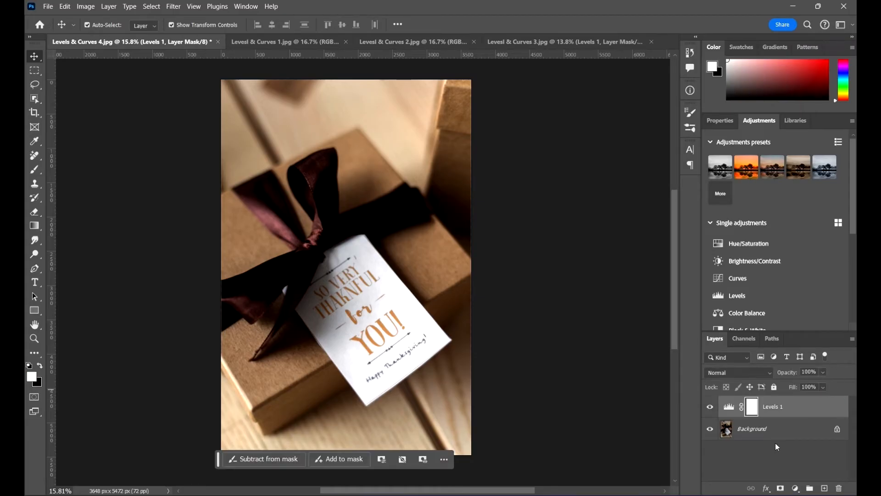
left_click(734, 122)
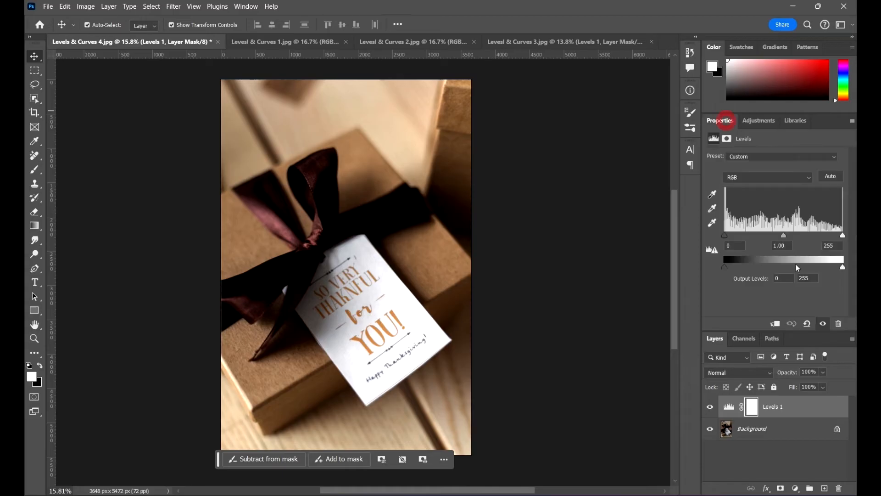
scroll(450, 269, "up", 1)
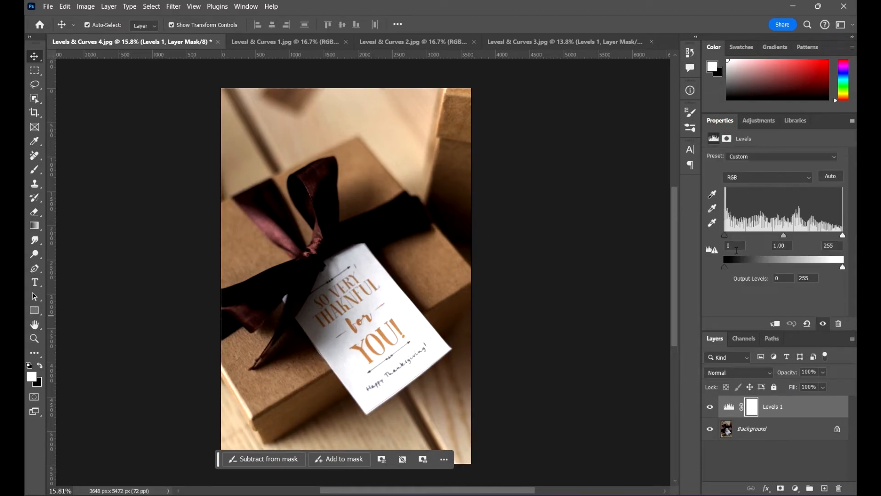
- Sample the white point again on the bright blank paper of the tag with the white eyedropper
left_click(713, 224)
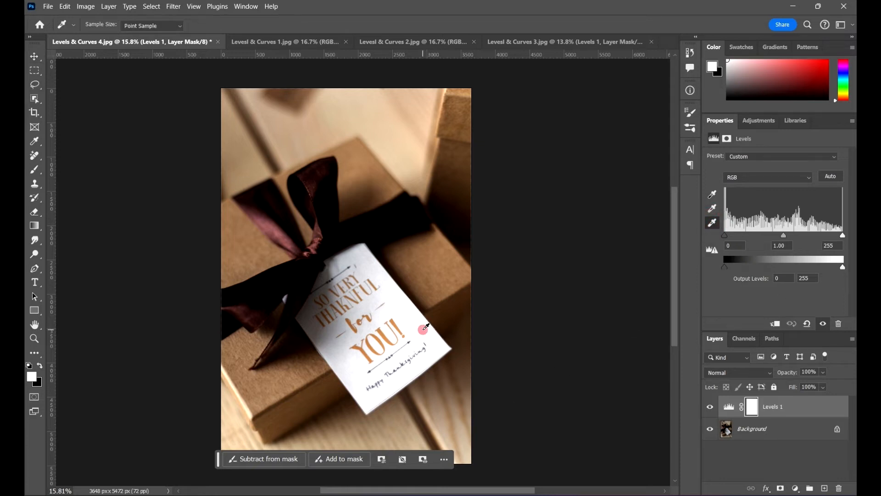
scroll(414, 346, "up", 3)
scroll(440, 299, "down", 2)
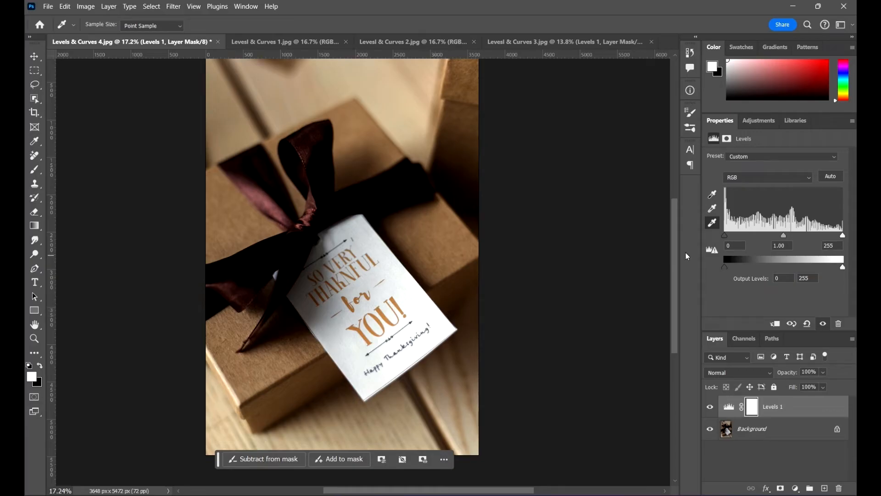
left_click(709, 224)
left_click(427, 294)
key("alt")
- Try the black eyedropper on the dark ribbon using the shadow clipping preview, and undo the sample
left_click(712, 194)
key("alt")
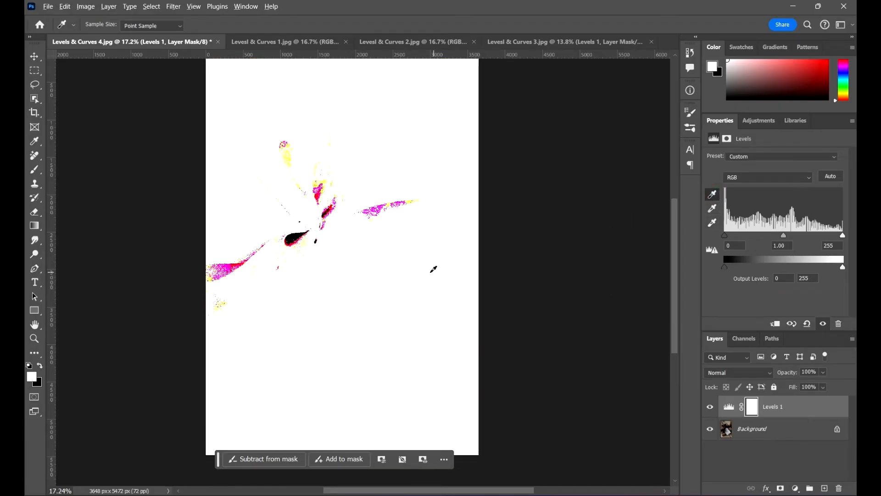
key("alt")
key("alt")
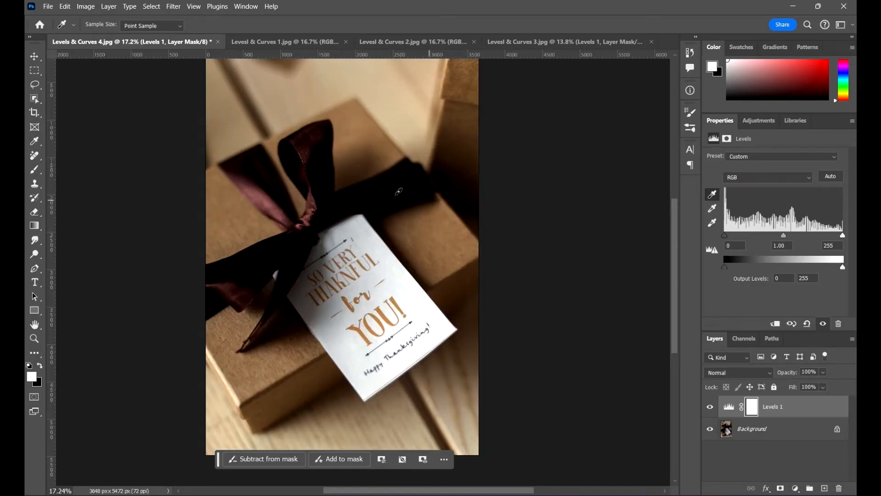
scroll(432, 198, "up", 3)
key("alt")
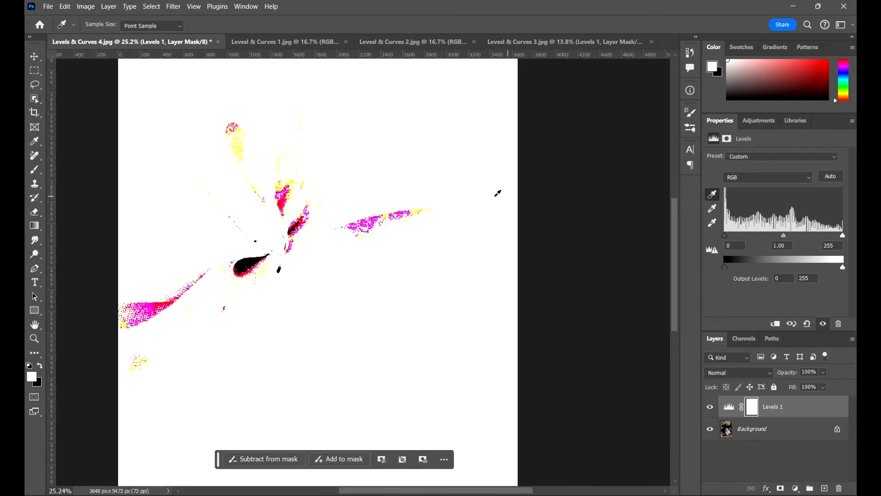
scroll(498, 193, "down", 3)
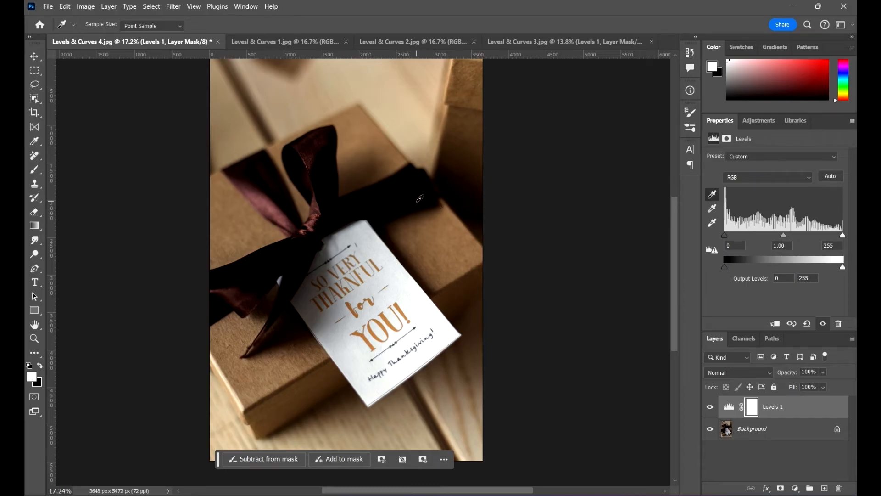
left_click(417, 200)
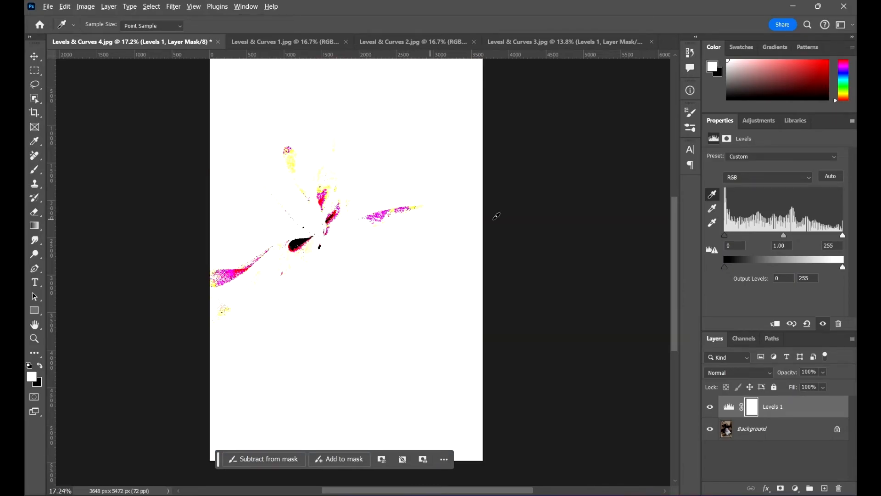
key("ctrl+z")
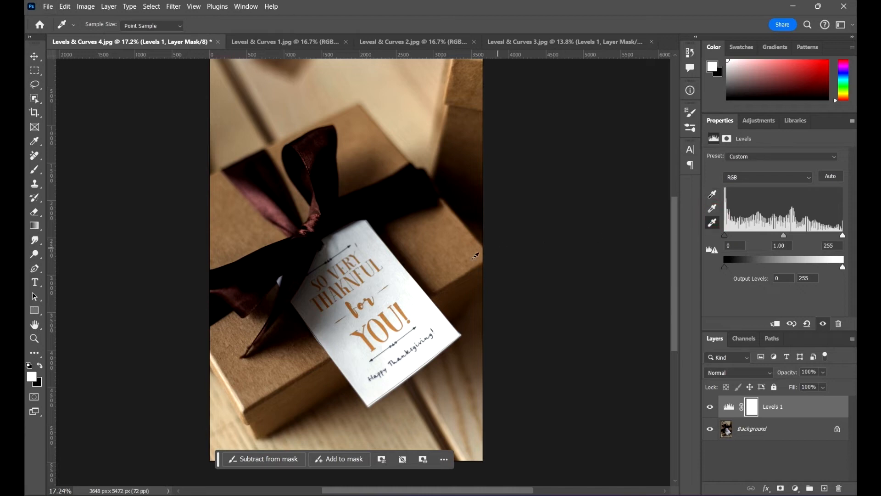
- Preview the clipped highlights with the white eyedropper to locate the brightest area of the tag
left_click(443, 292)
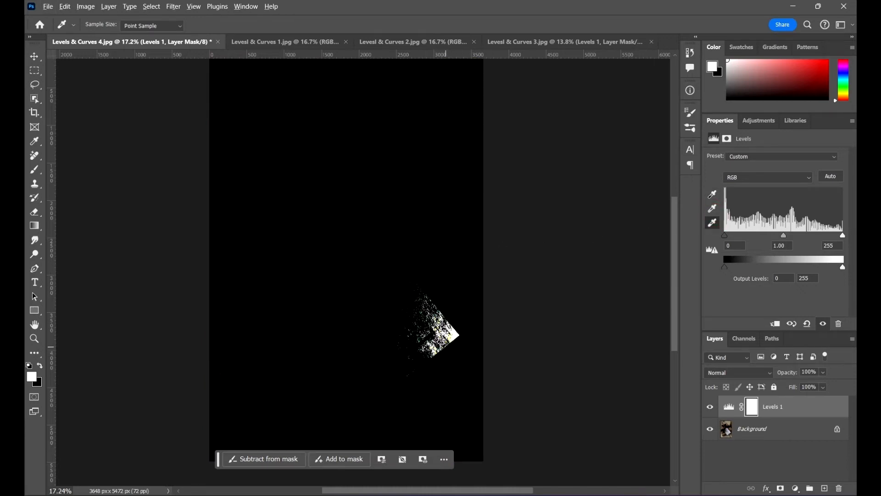
scroll(475, 353, "up", 6)
scroll(483, 307, "down", 6)
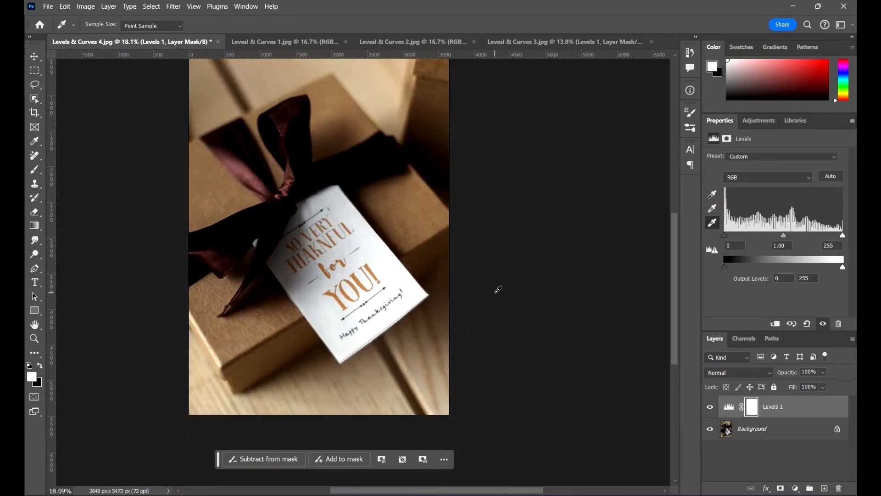
scroll(467, 260, "down", 2)
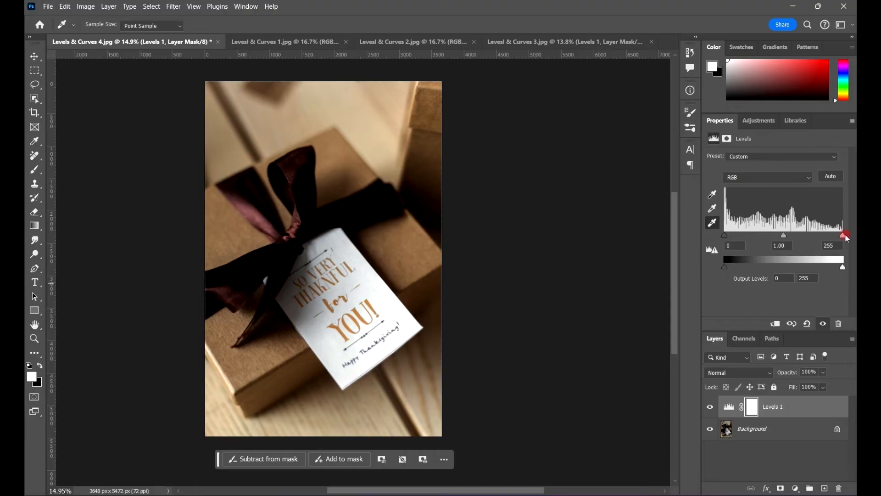
- Set the RGB white input level to 178 and check the shadow clipping at the black input level
left_click_drag(844, 236, 809, 235)
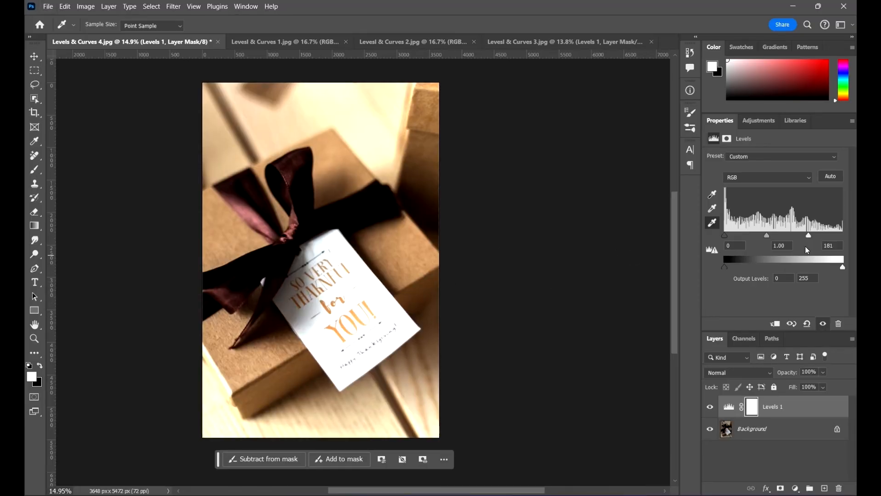
mouse_move(808, 236)
left_mouse_down()
mouse_move(789, 236)
mouse_move(812, 244)
mouse_move(791, 236)
mouse_move(808, 238)
left_mouse_up()
left_click_drag(726, 235, 690, 247)
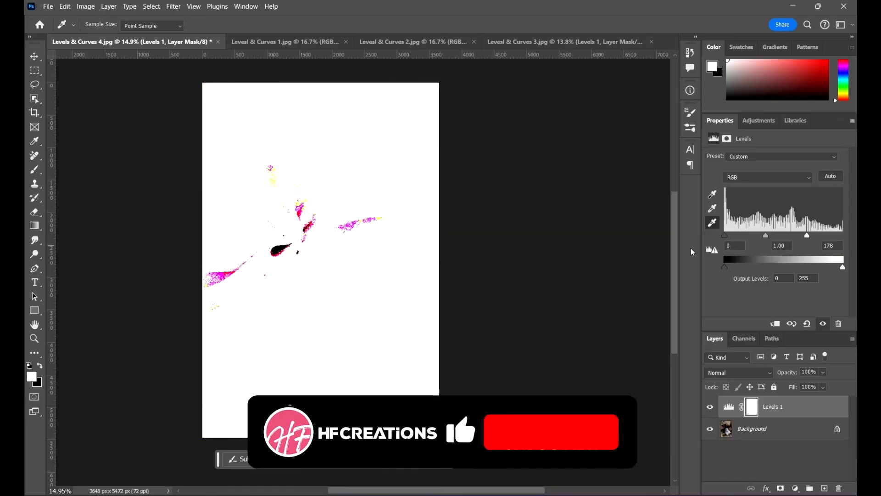
scroll(343, 213, "down", 2)
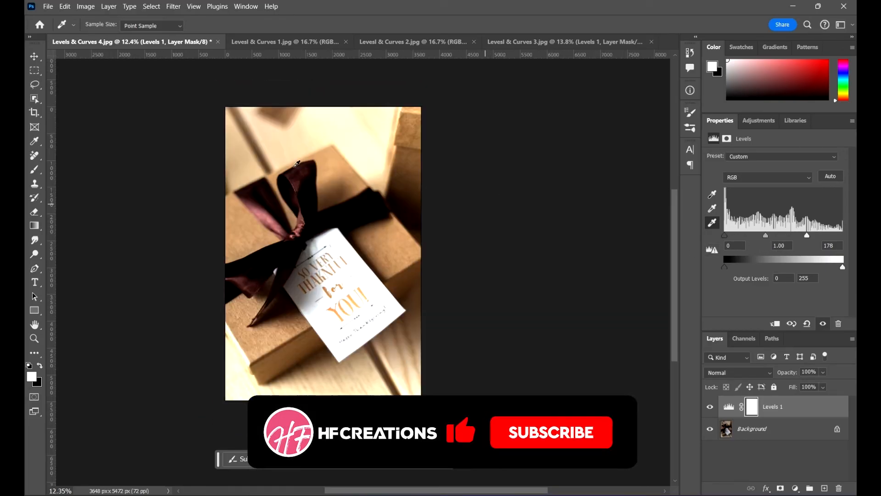
left_click(35, 56)
scroll(345, 213, "up", 2)
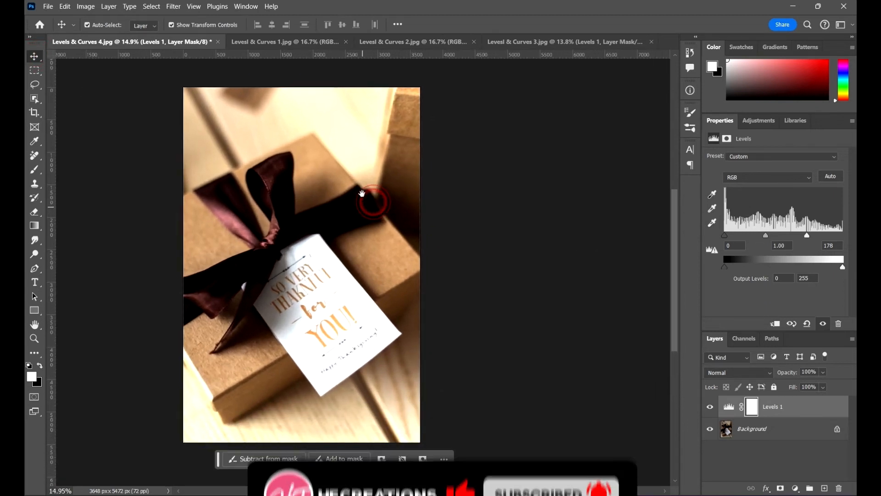
- Switch to the photo of the man leaning on a tree and add a Levels adjustment layer
left_click(276, 41)
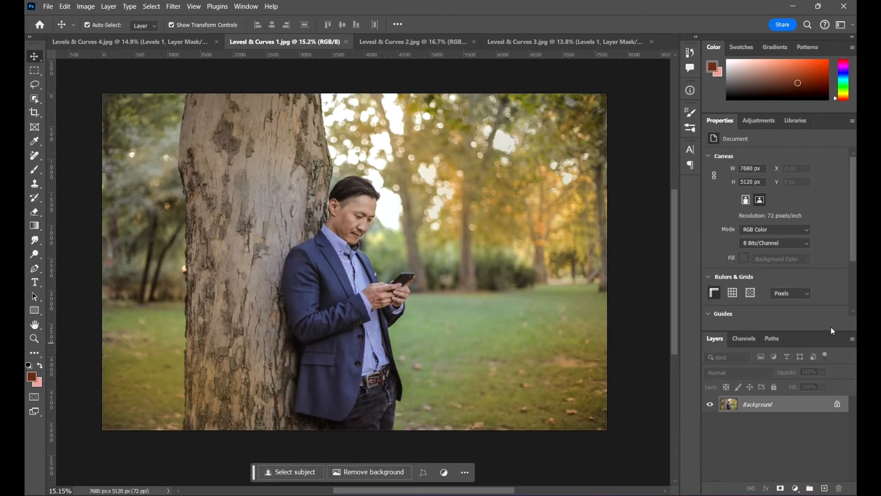
left_click(769, 123)
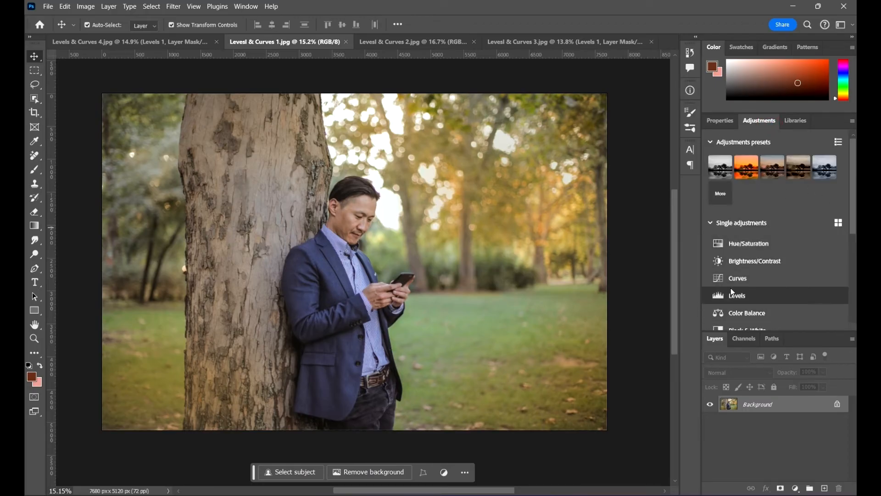
left_click(781, 295)
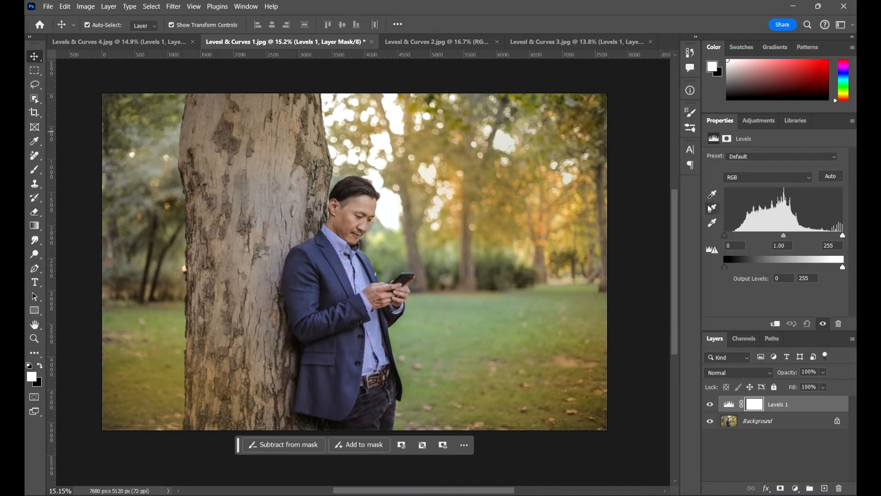
- Compare the auto color correction algorithms for the Levels layer and choose Enhance Per Channel Contrast
left_click(834, 177, "alt")
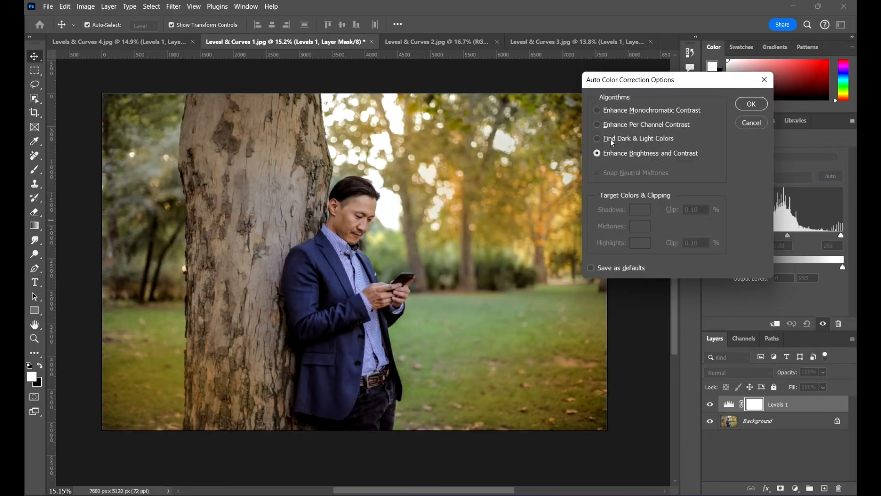
left_click(612, 140)
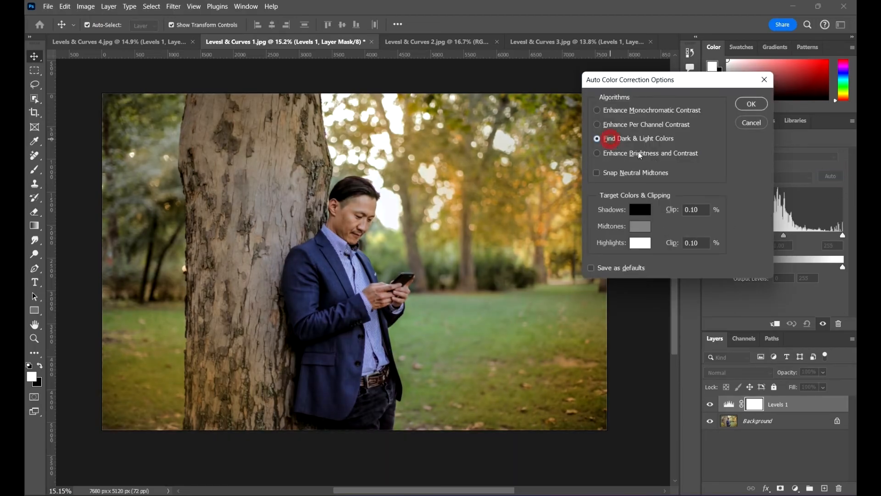
left_click(601, 124)
left_click(629, 111)
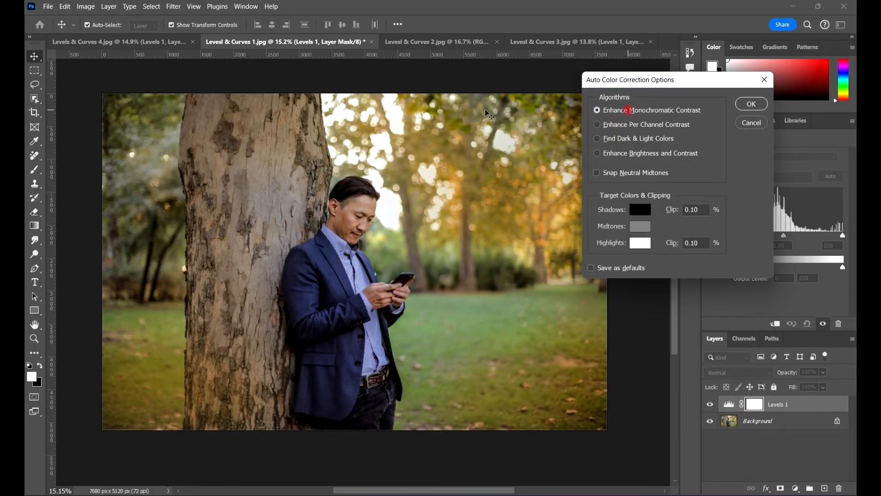
left_click_drag(654, 85, 624, 87)
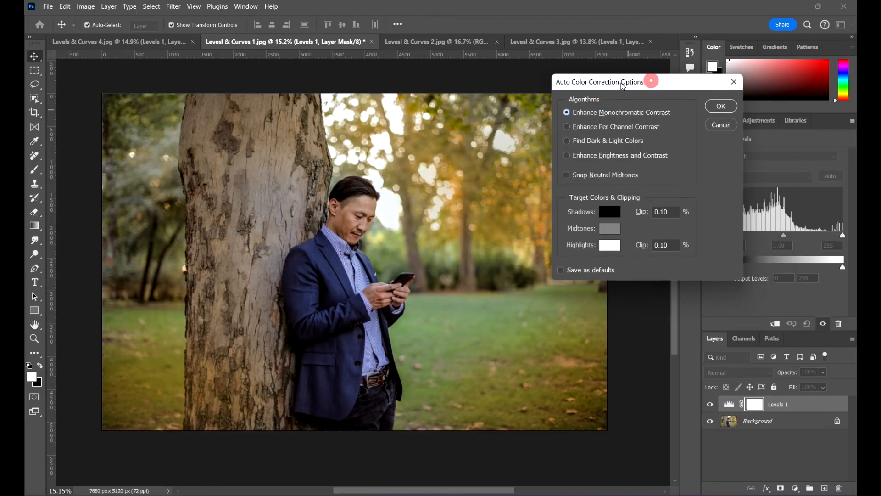
left_click(587, 126)
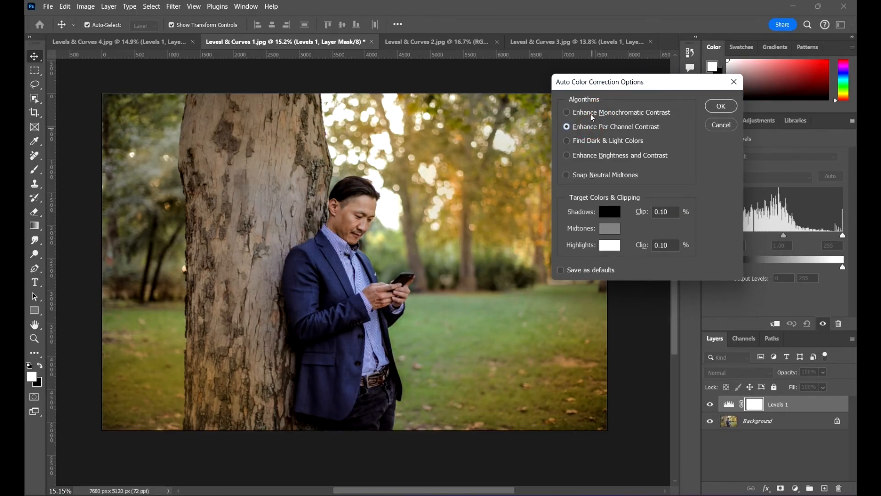
left_click(591, 114)
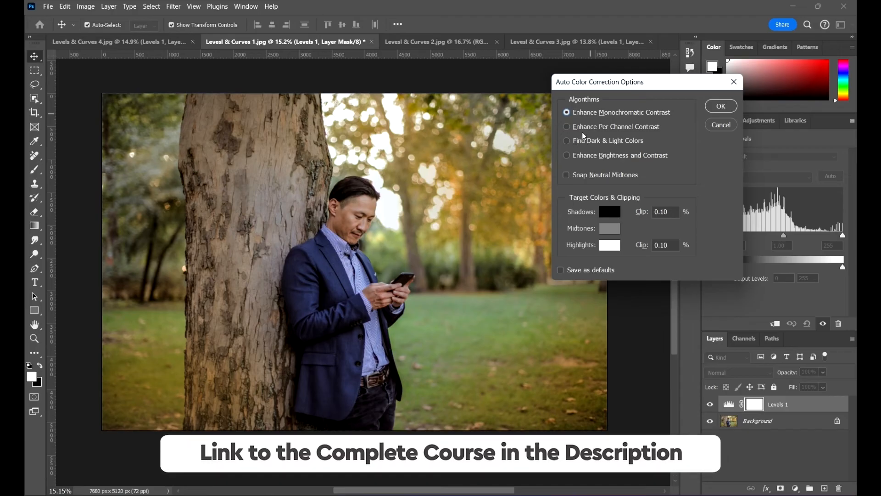
left_click(595, 128)
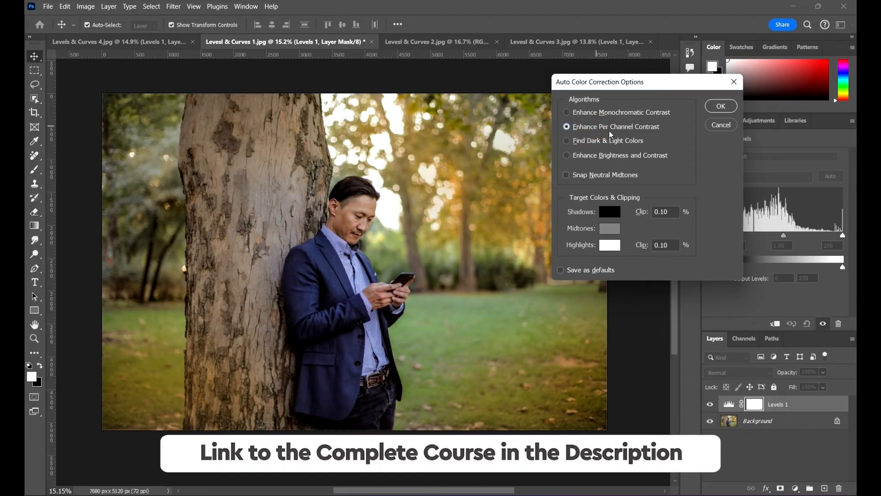
left_click(578, 141)
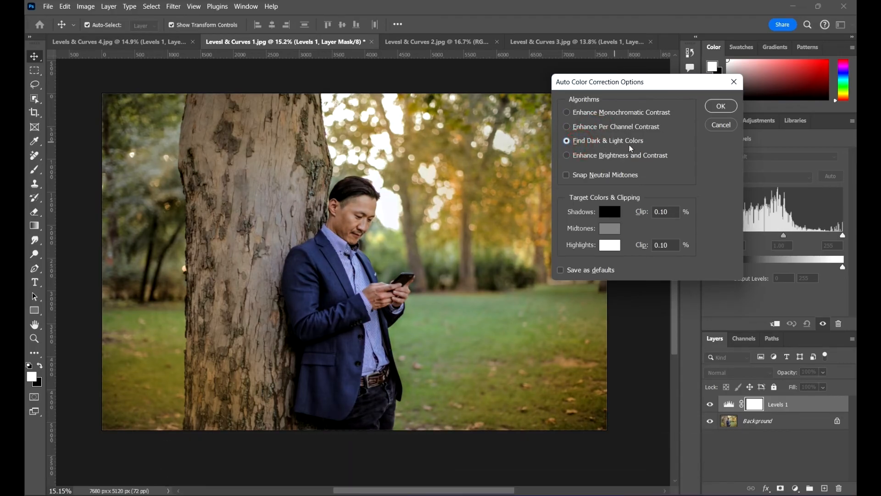
left_click(610, 129)
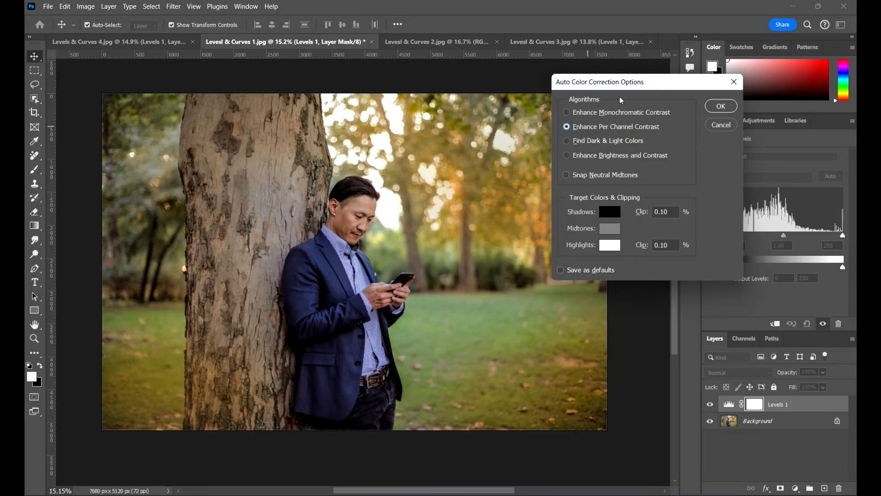
- Set the auto correction's target shadow color to a very dark, fully saturated blue with a hue of about 236°
left_click(610, 213)
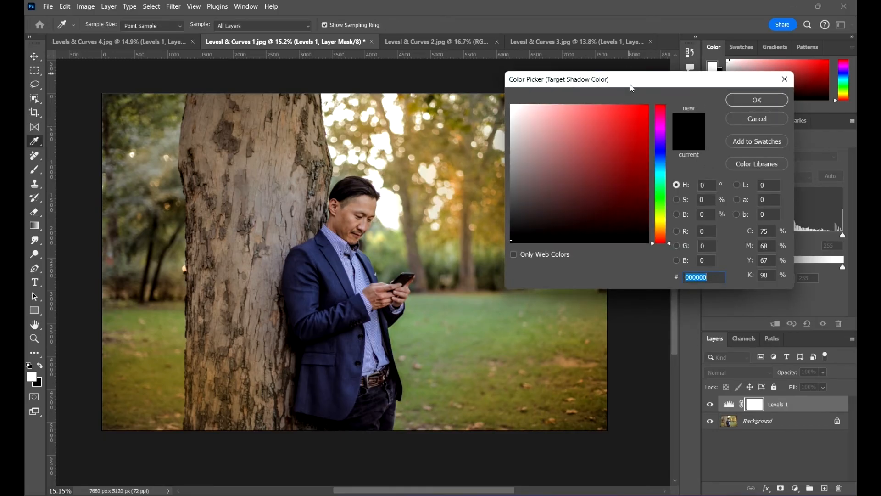
left_click_drag(632, 87, 665, 87)
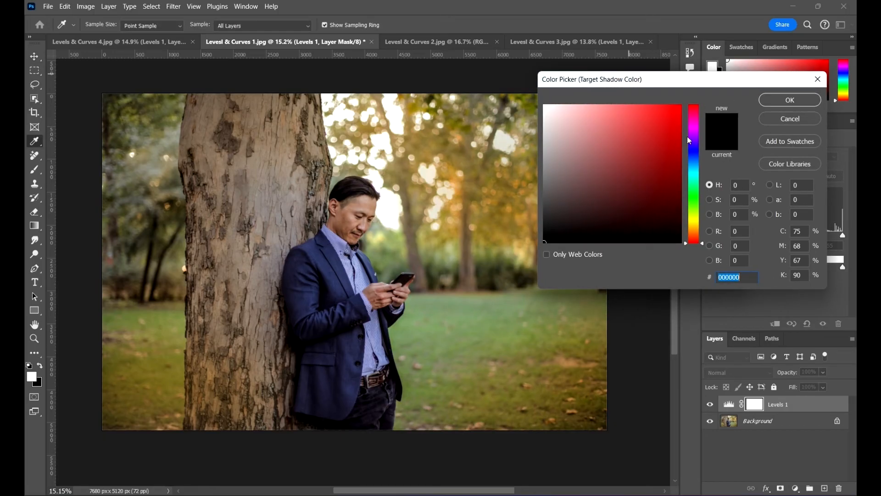
left_click_drag(649, 196, 682, 234)
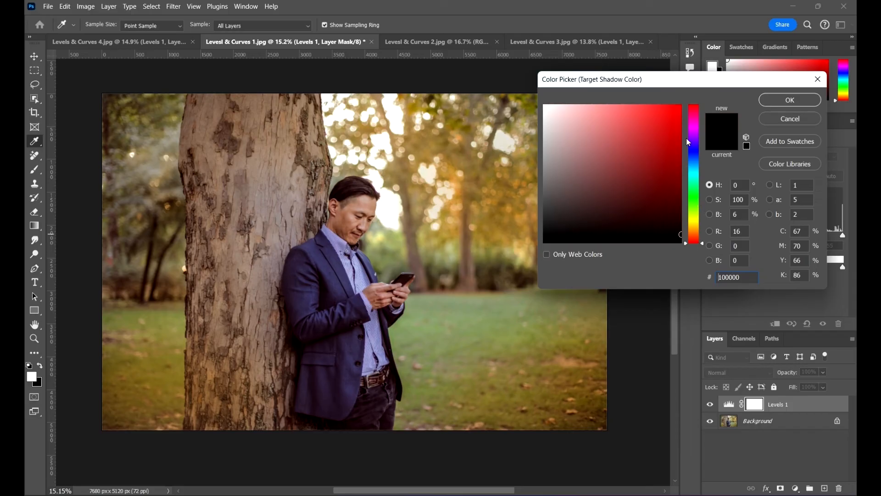
mouse_move(693, 139)
left_mouse_down()
mouse_move(698, 159)
mouse_move(687, 156)
left_mouse_up()
left_click(680, 220)
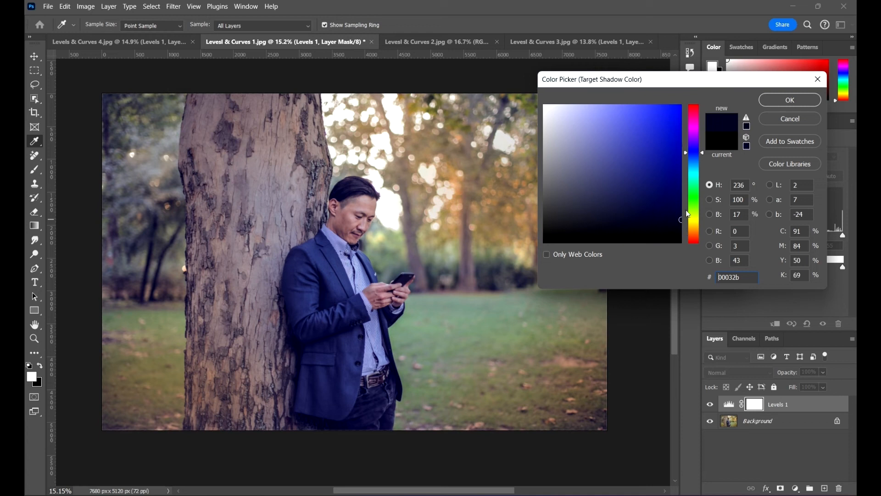
left_click_drag(681, 222, 682, 225)
left_click(673, 219)
left_click_drag(677, 226, 681, 223)
left_click(681, 223)
left_click(781, 100)
- Set the auto correction's target highlight color to a faintly pinkish white, #fffafa
left_click(611, 246)
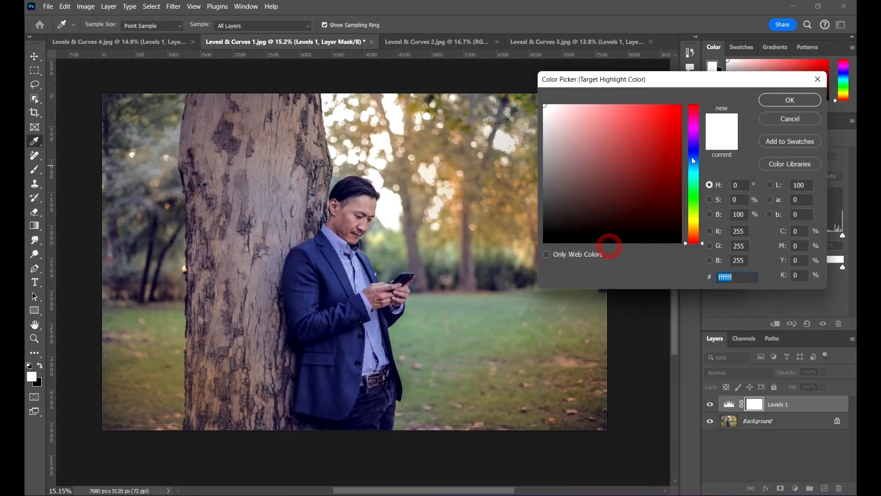
mouse_move(573, 110)
left_mouse_down()
mouse_move(568, 94)
mouse_move(548, 106)
left_mouse_up()
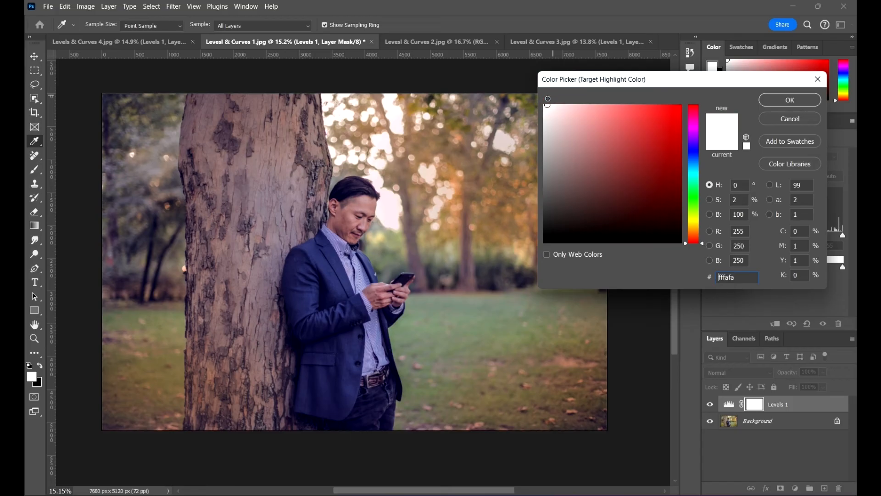
left_click(782, 102)
- Apply the auto color correction to the portrait without saving the new target colors as defaults
left_click(725, 105)
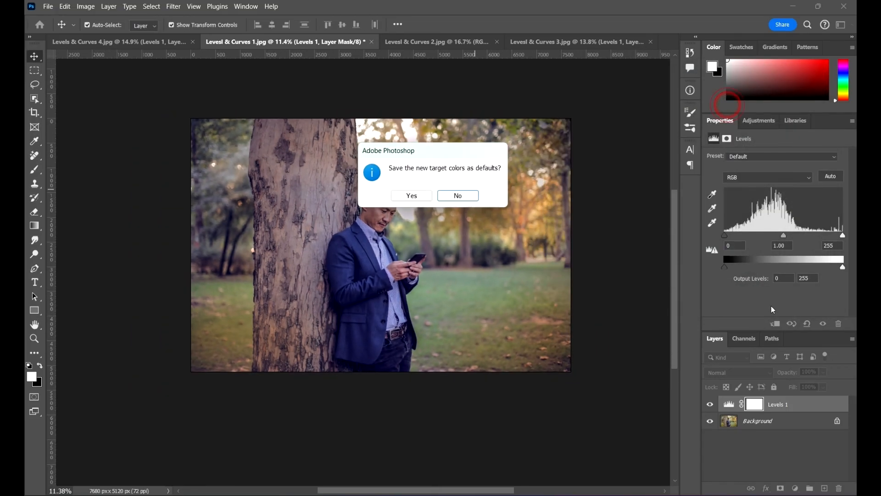
left_click(472, 198)
scroll(465, 253, "up", 3)
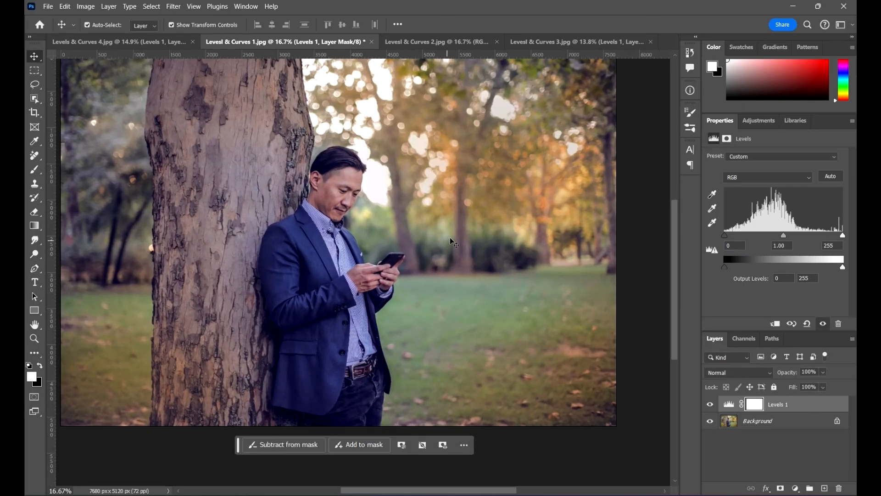
scroll(450, 238, "down", 1)
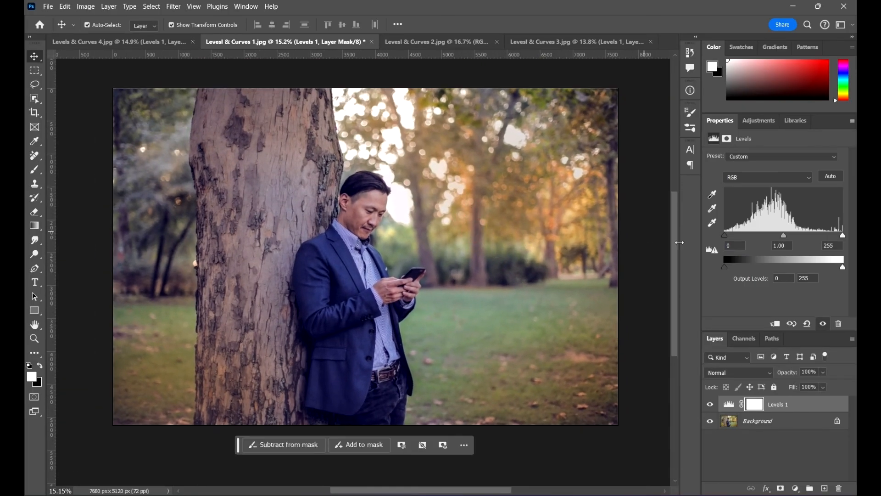